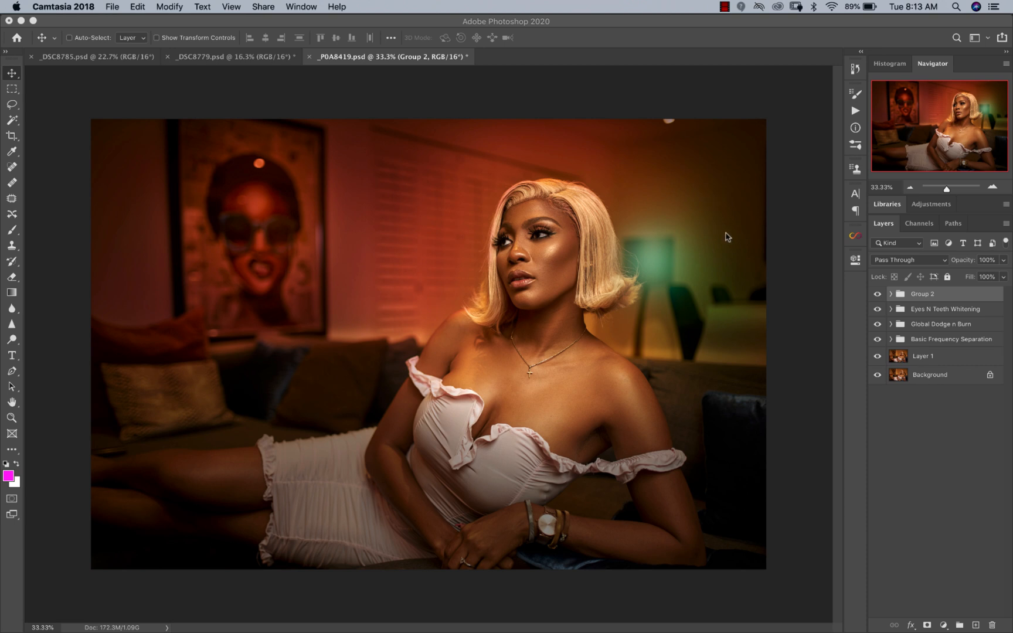
Step: Compare the portrait with and without the four retouching and color groups above Layer 1
left_click_drag(877, 293, 877, 326)
left_click(876, 339)
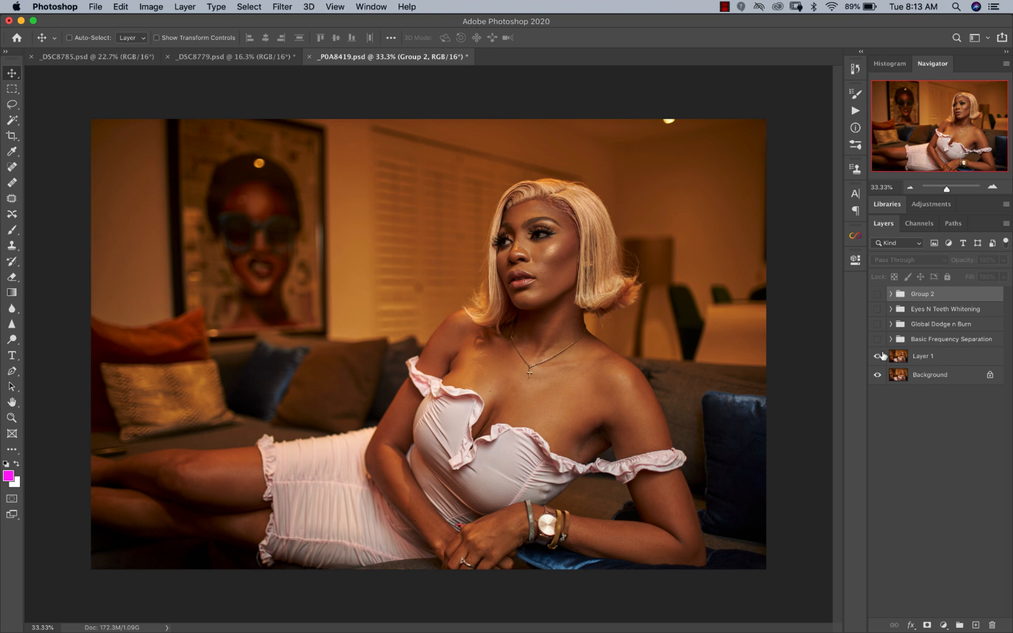
mouse_move(877, 339)
left_mouse_down()
mouse_move(877, 297)
mouse_move(882, 306)
left_mouse_up()
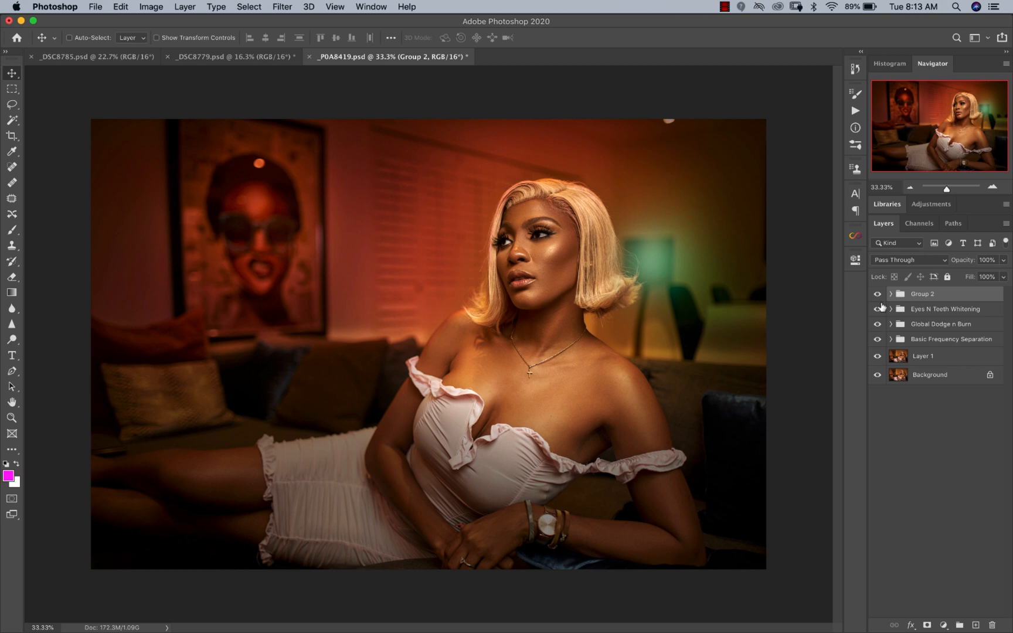
Step: Hide Group 2, Eyes N Teeth Whitening and Global Dodge n Burn in turn, and restore the two retouching groups
left_click(881, 297)
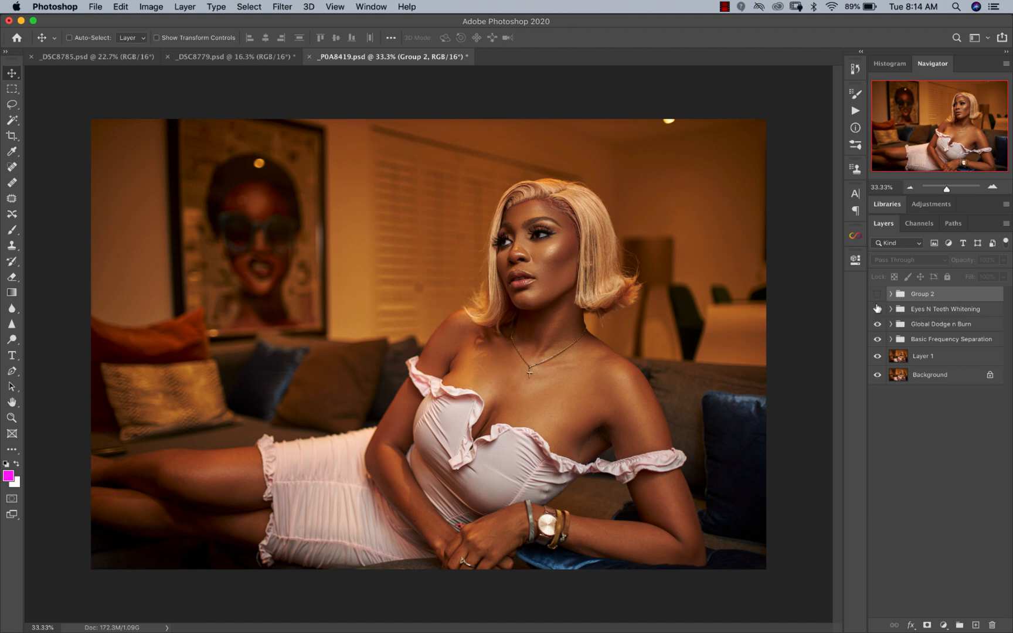
left_click(877, 309)
left_click(878, 324)
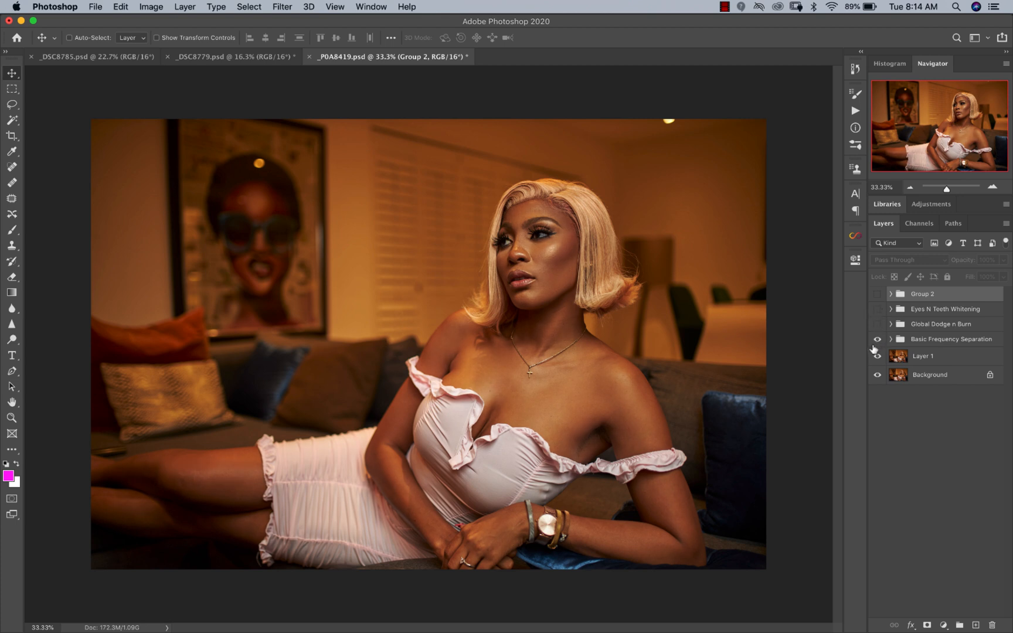
left_click(876, 325)
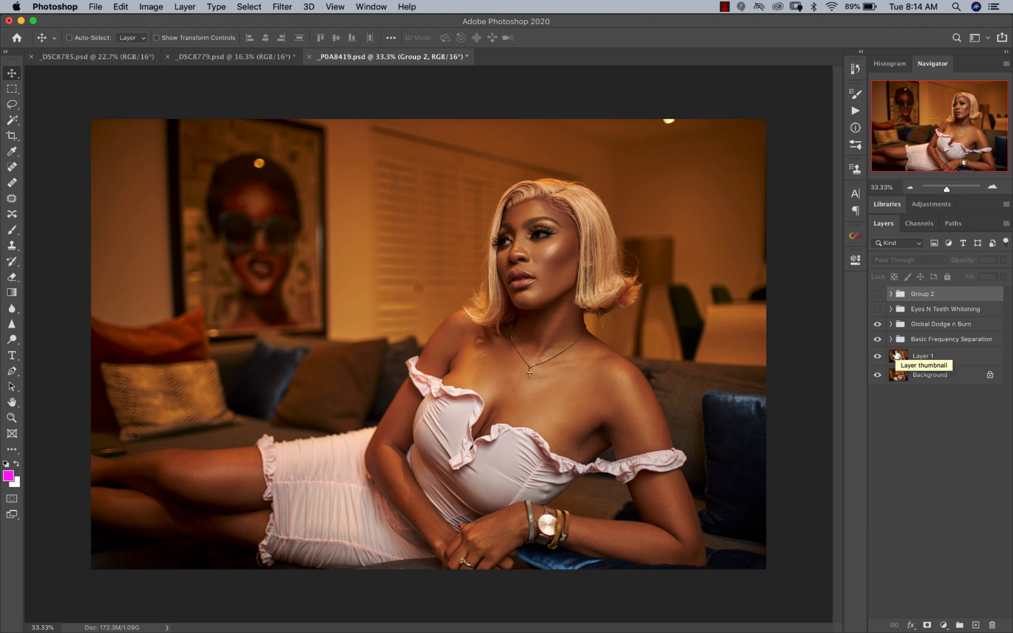
left_click(878, 310)
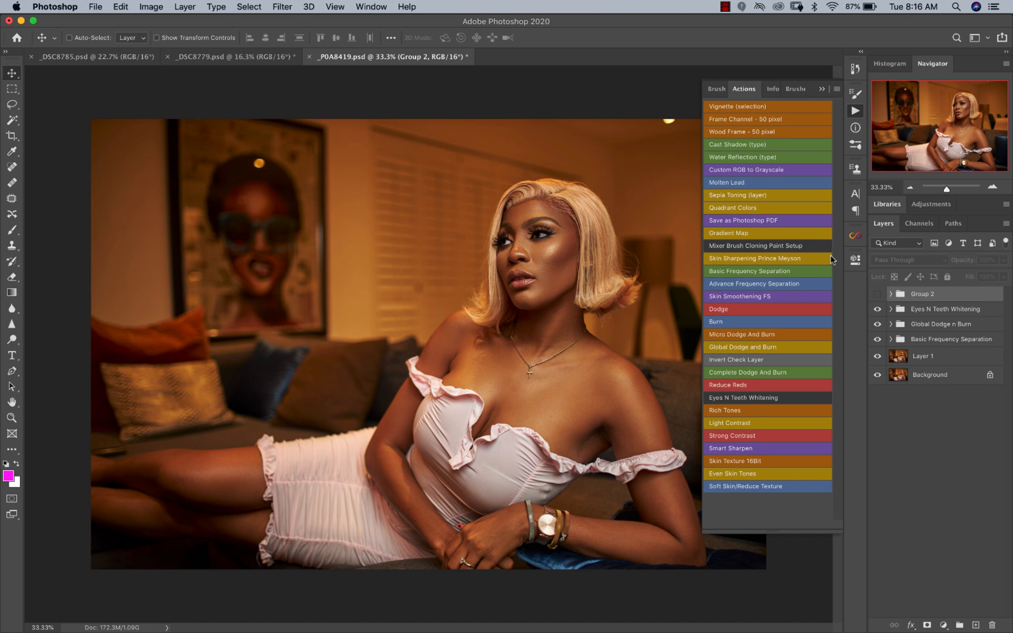
left_click(821, 89)
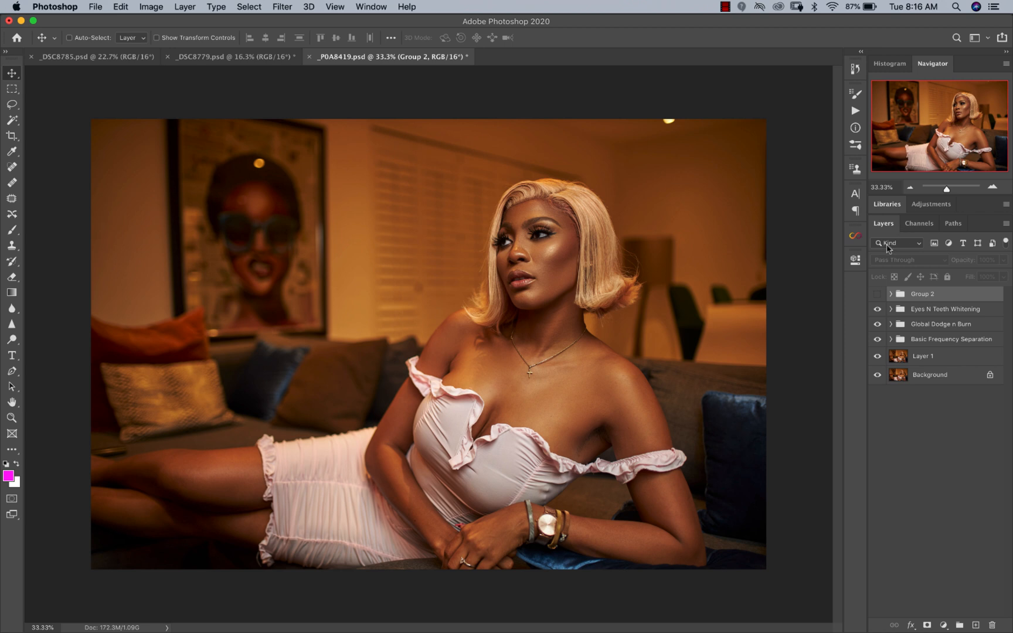
Step: Compare the image with and without Group 2, and delete that group from the document
left_click(876, 295)
left_click(877, 294)
left_click(877, 294)
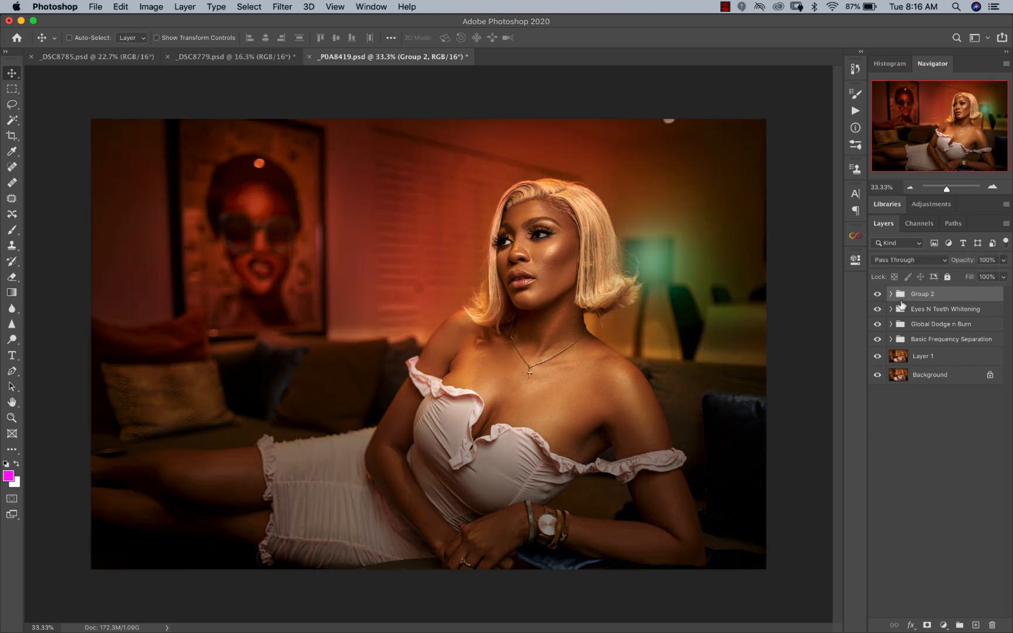
key("BackSpace")
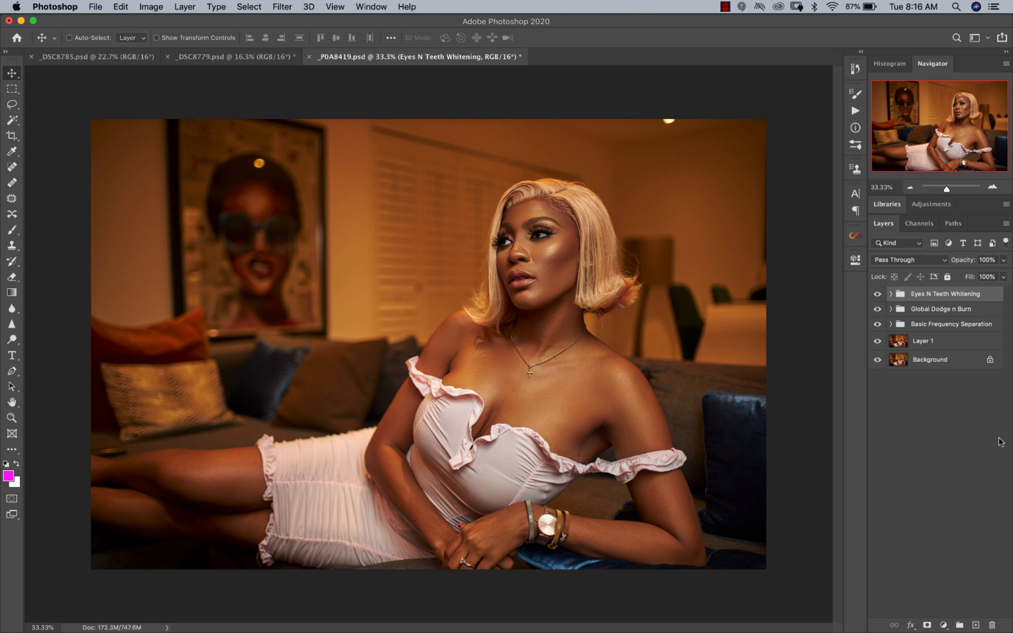
Step: On a new layer, paint soft magenta over the wall and framed portrait behind the woman with a 1500-pixel brush
left_click(976, 625)
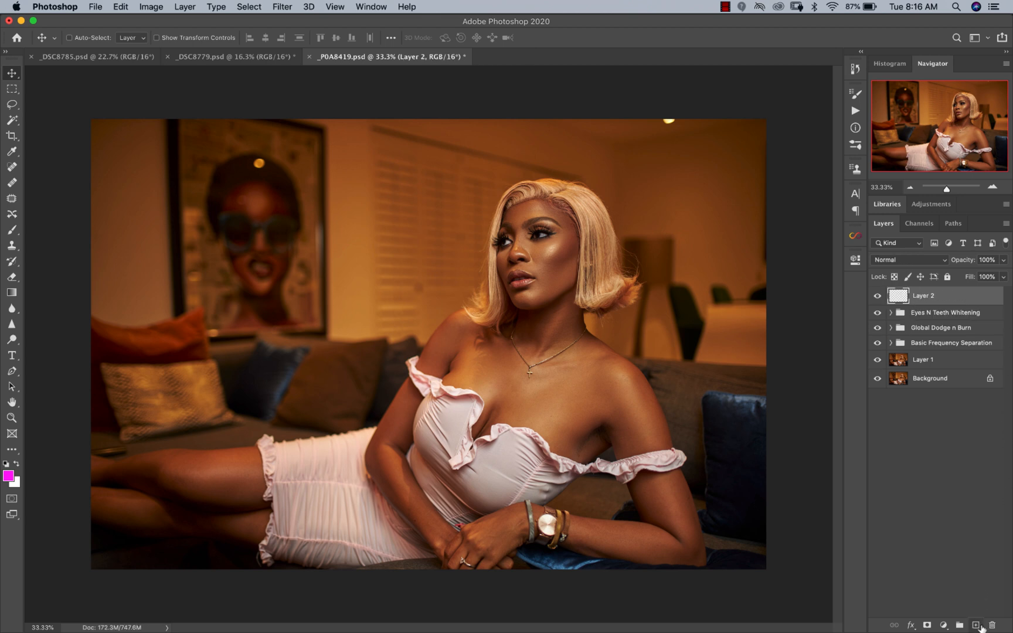
left_click_drag(12, 230, 26, 238)
left_click(43, 226)
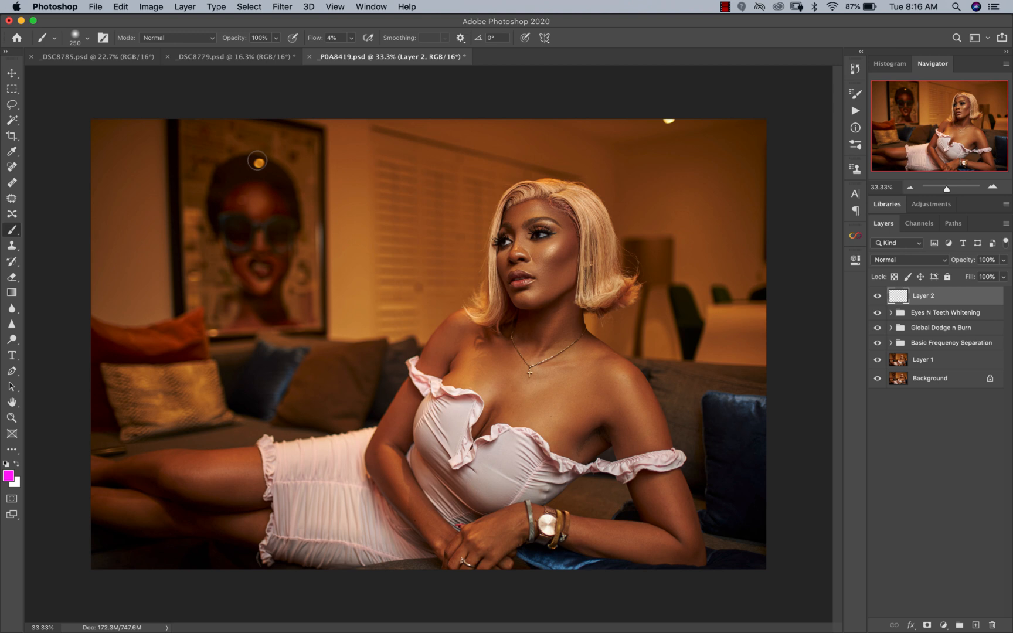
key("bracketright")
key("bracketright")
key("bracketright")
key("bracketright")
key("bracketright")
key("bracketright")
key("bracketright")
key("bracketright")
key("bracketright")
key("bracketright")
mouse_move(163, 186)
left_mouse_down()
mouse_move(126, 161)
mouse_move(124, 149)
mouse_move(195, 155)
mouse_move(162, 246)
mouse_move(158, 191)
left_mouse_up()
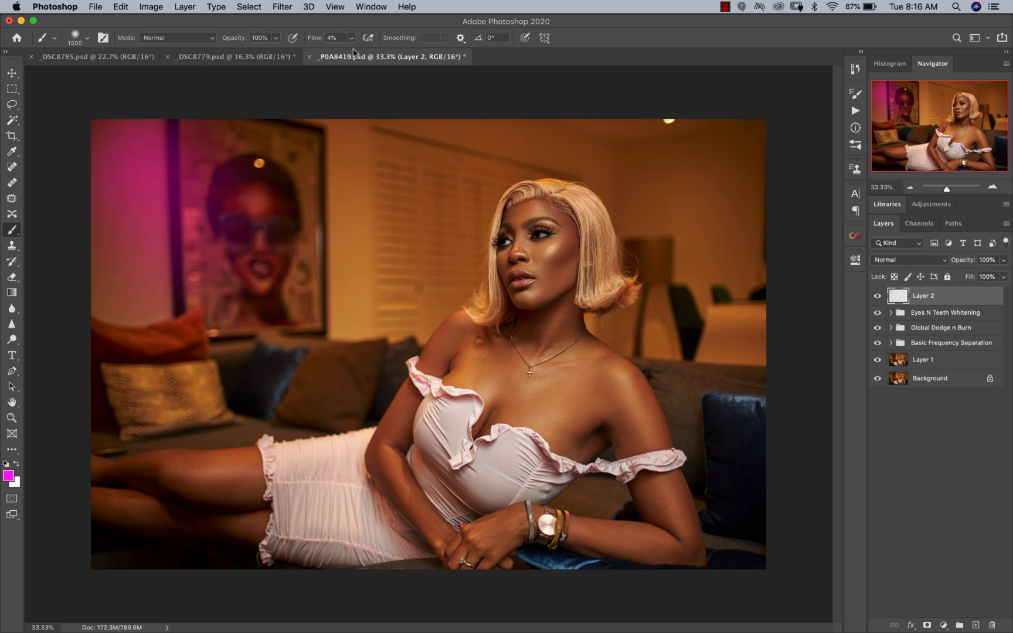
mouse_move(326, 177)
left_mouse_down()
mouse_move(267, 132)
mouse_move(305, 176)
left_mouse_up()
mouse_move(156, 276)
left_mouse_down()
mouse_move(362, 275)
mouse_move(363, 290)
mouse_move(466, 132)
mouse_move(370, 135)
mouse_move(229, 184)
mouse_move(345, 270)
mouse_move(109, 268)
mouse_move(234, 259)
mouse_move(369, 275)
mouse_move(461, 162)
mouse_move(422, 261)
mouse_move(426, 170)
mouse_move(565, 129)
mouse_move(437, 161)
mouse_move(429, 248)
mouse_move(409, 286)
mouse_move(130, 250)
mouse_move(181, 164)
mouse_move(353, 117)
left_mouse_up()
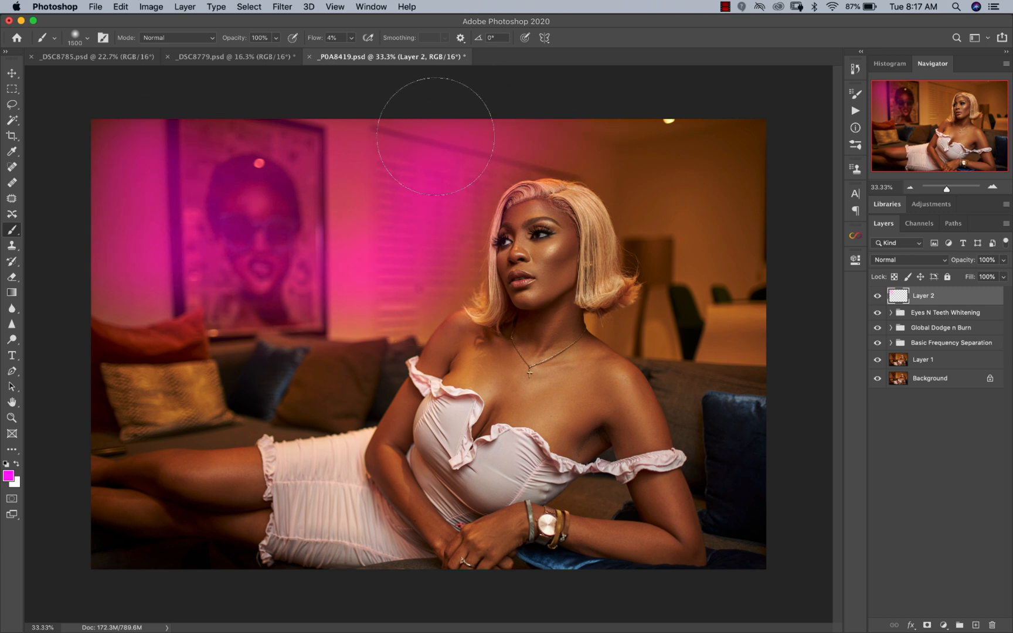
Step: Set the magenta paint layer's blend mode to Darken, paint more color over the background, and compare with the layer hidden
left_click(895, 261)
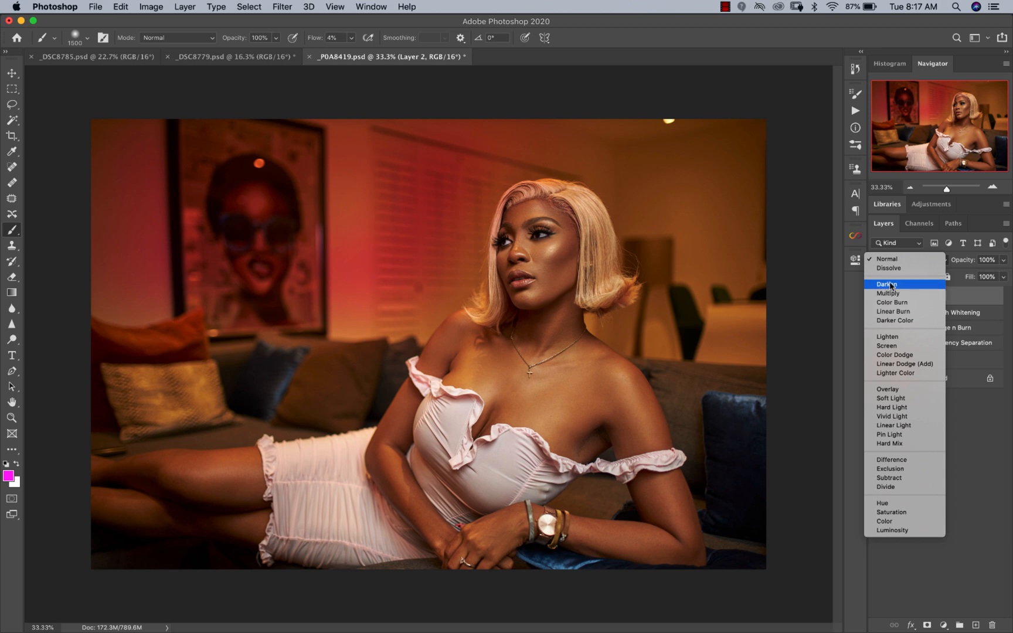
left_click(891, 285)
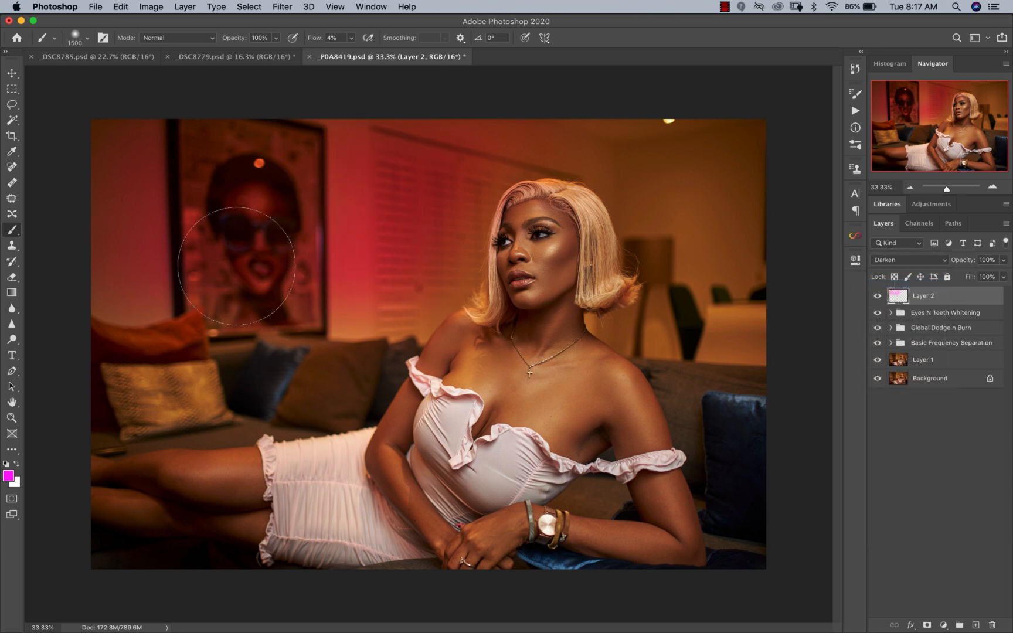
mouse_move(104, 305)
left_mouse_down()
mouse_move(121, 255)
mouse_move(118, 228)
mouse_move(103, 256)
mouse_move(236, 252)
mouse_move(346, 288)
mouse_move(327, 301)
mouse_move(406, 279)
mouse_move(392, 295)
mouse_move(422, 256)
mouse_move(460, 162)
mouse_move(430, 284)
mouse_move(401, 303)
mouse_move(360, 279)
mouse_move(558, 140)
mouse_move(439, 196)
mouse_move(435, 266)
mouse_move(414, 298)
mouse_move(321, 283)
mouse_move(48, 274)
mouse_move(396, 155)
mouse_move(496, 95)
mouse_move(466, 250)
mouse_move(779, 149)
mouse_move(602, 271)
mouse_move(591, 344)
left_mouse_up()
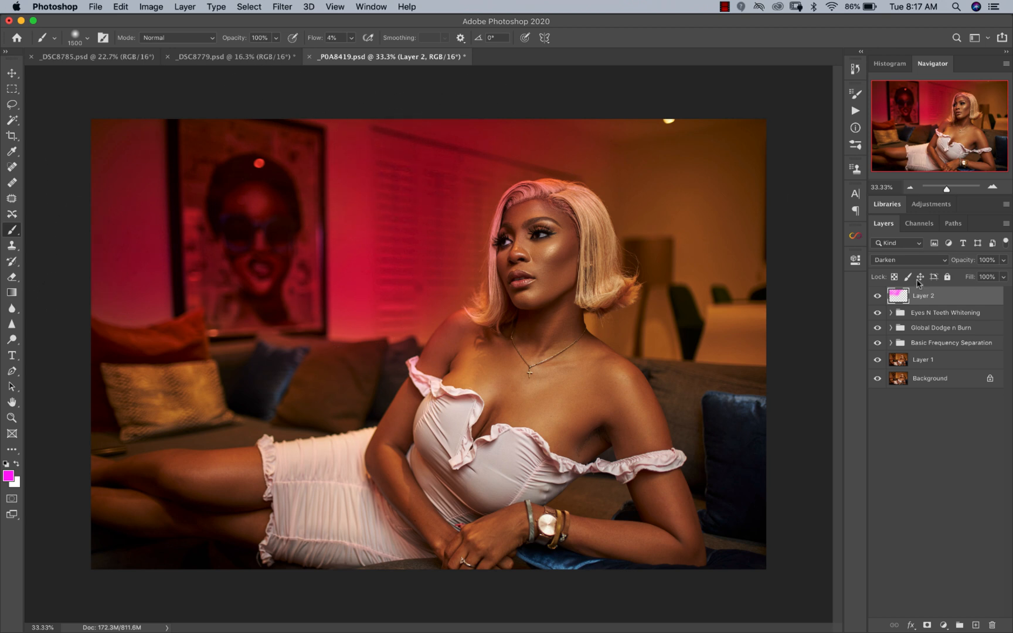
left_click(876, 296)
left_click(876, 297)
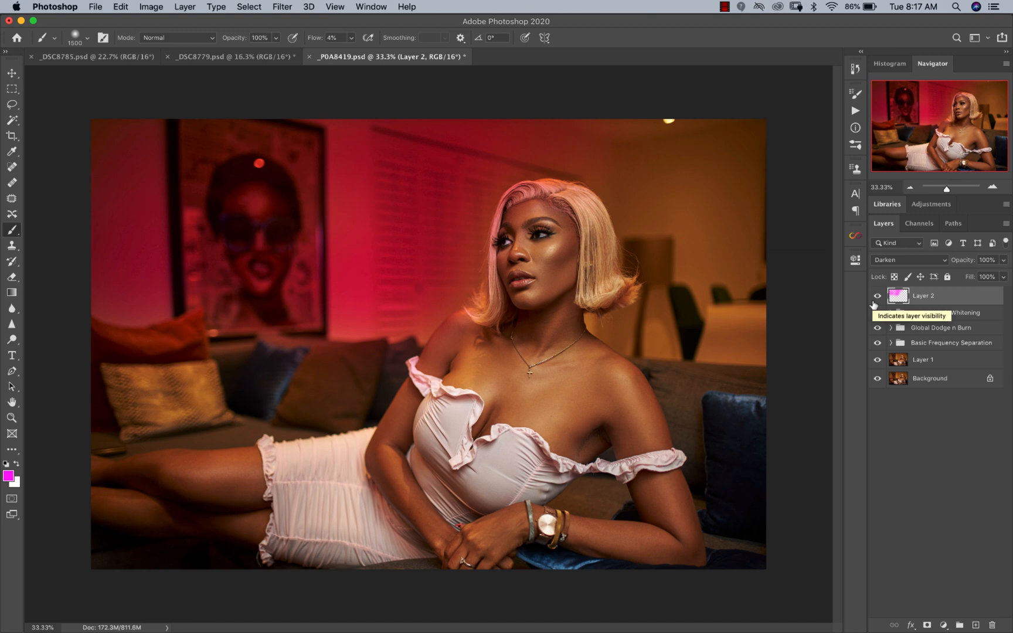
Step: Try shifting the magenta layer's hue with a clipped Hue/Saturation adjustment, and delete both the adjustment and the paint layer
left_click(943, 625)
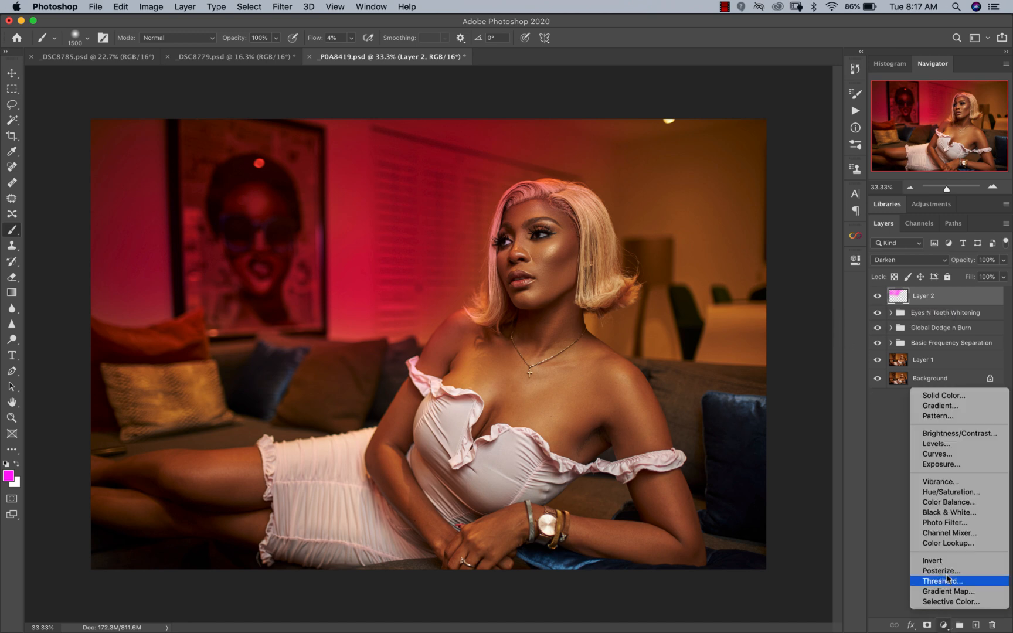
left_click(942, 497)
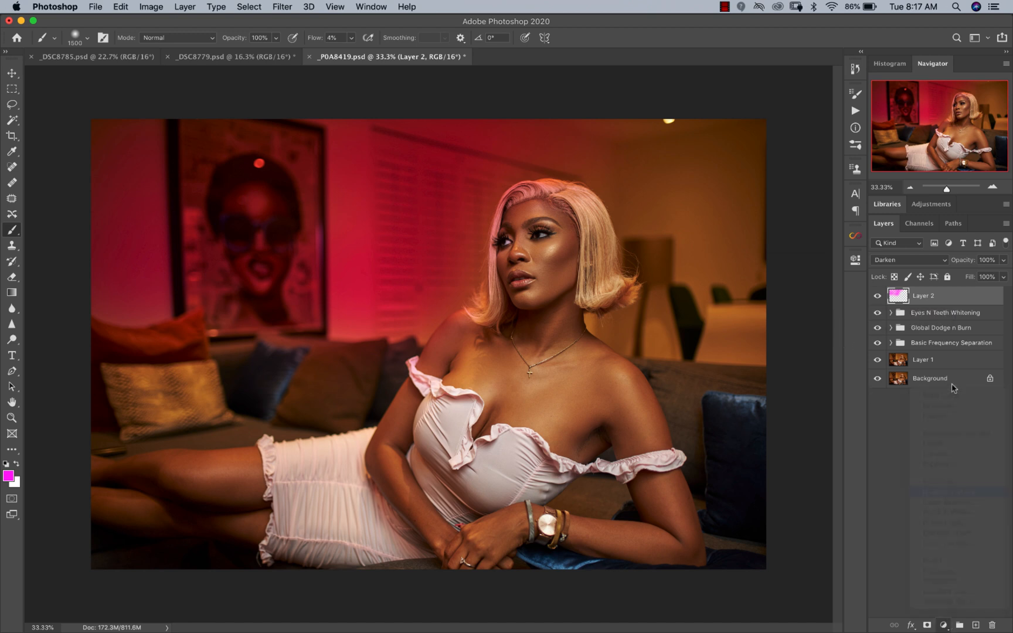
left_click(903, 304, "alt")
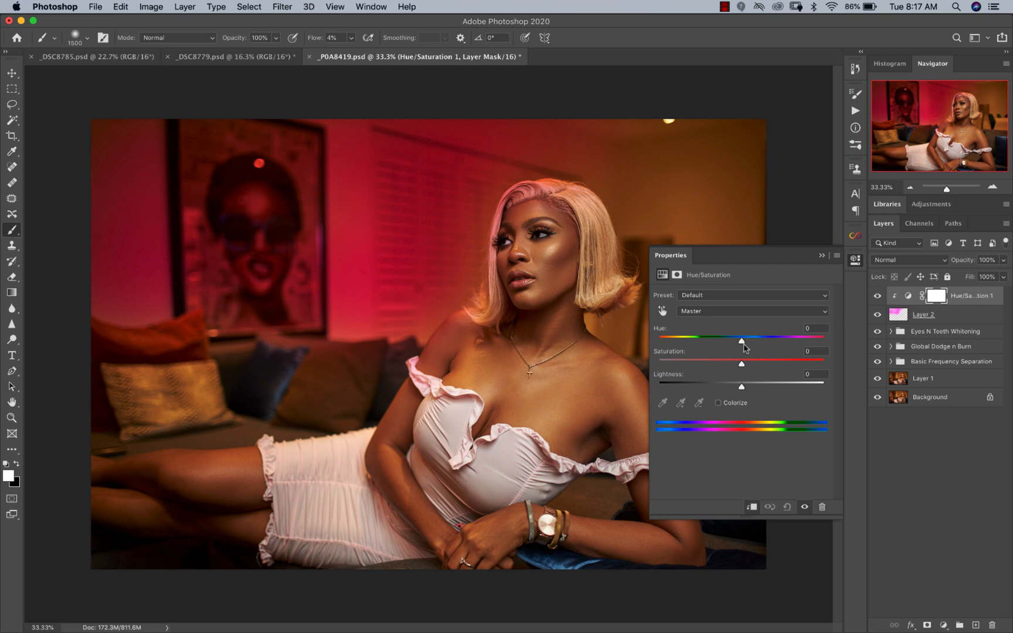
left_click_drag(740, 340, 690, 350)
key("BackSpace")
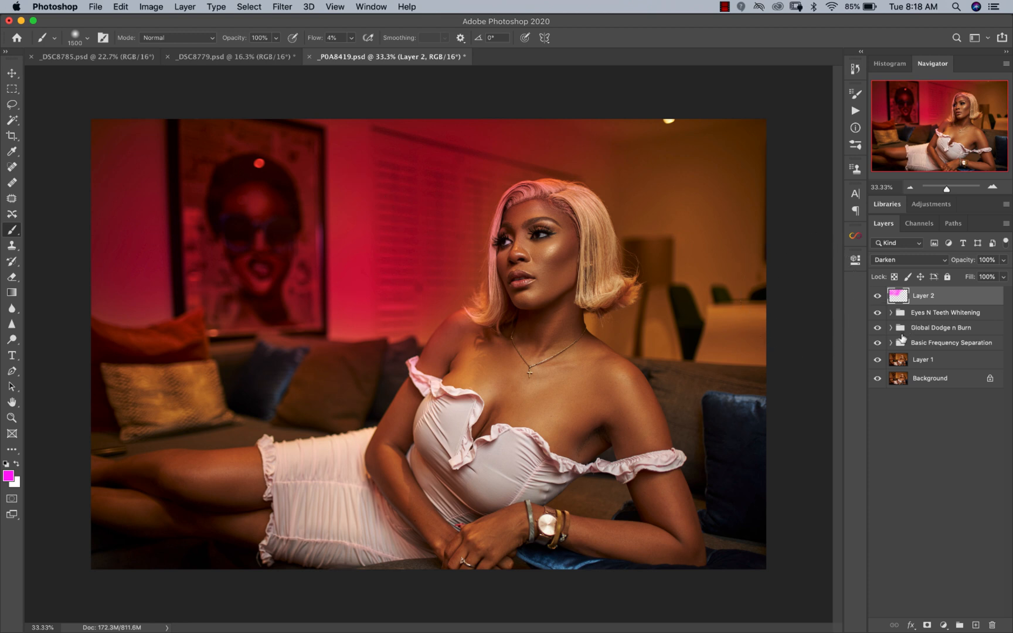
key("Delete")
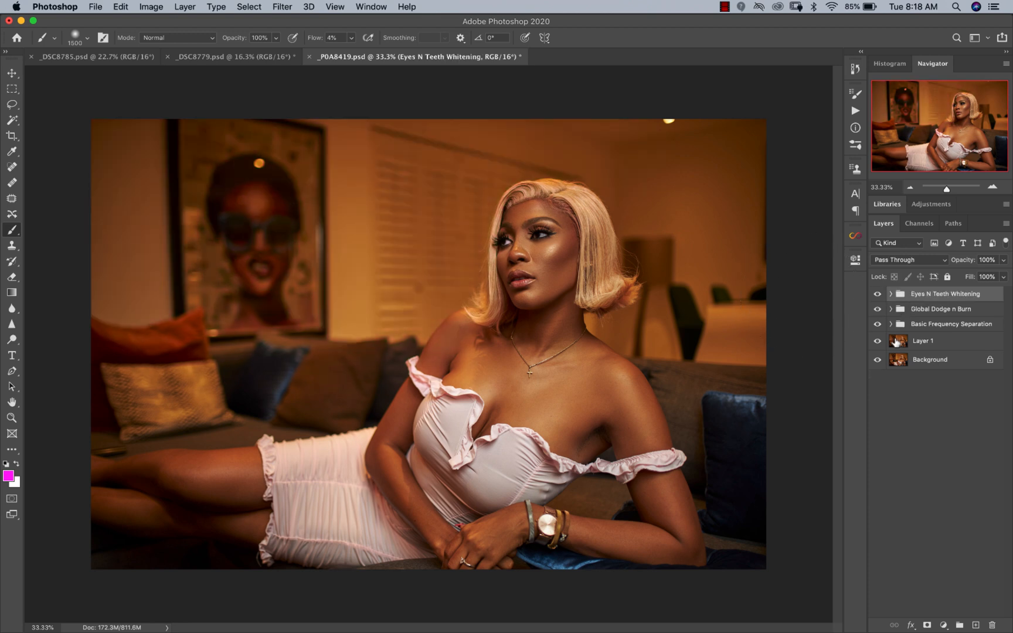
Step: Add a magenta (ff00d2) Solid Color fill layer above all groups and set its blend mode to Darken
left_click(943, 624)
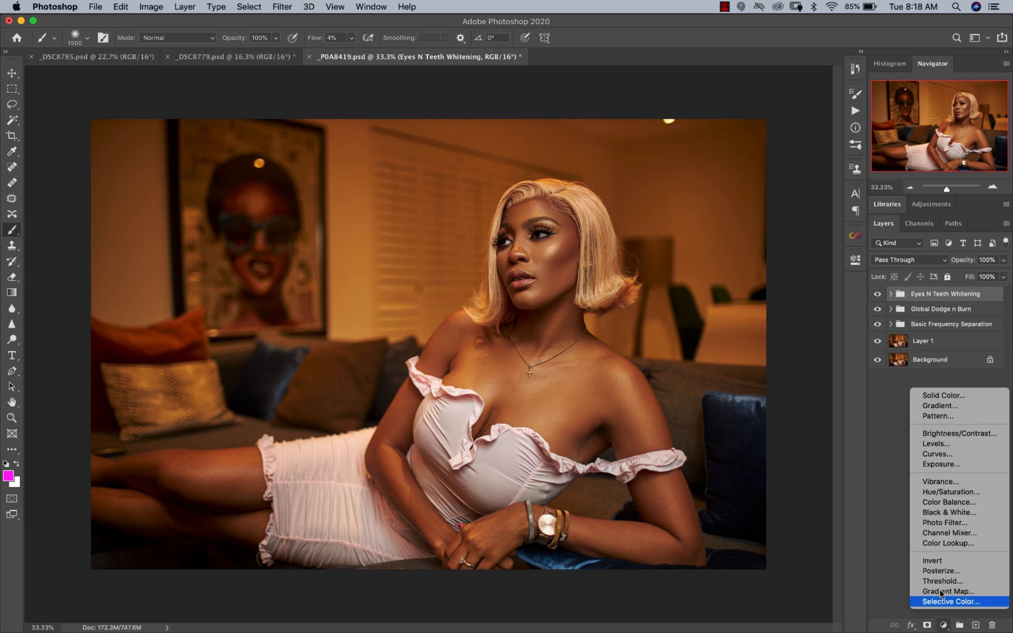
left_click(927, 398)
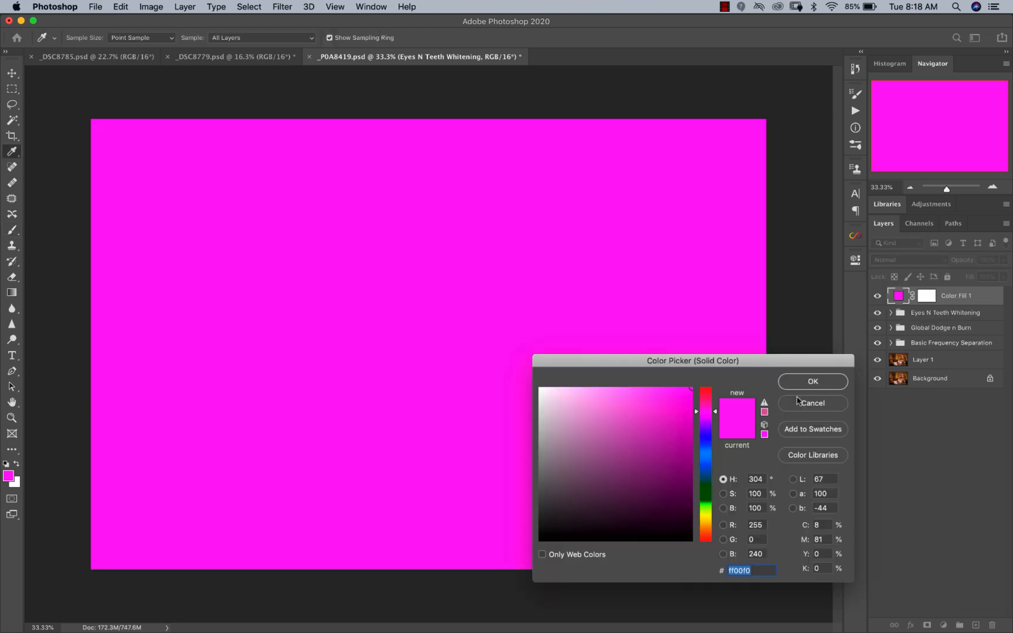
left_click_drag(699, 409, 698, 407)
left_click(798, 379)
left_click(885, 259)
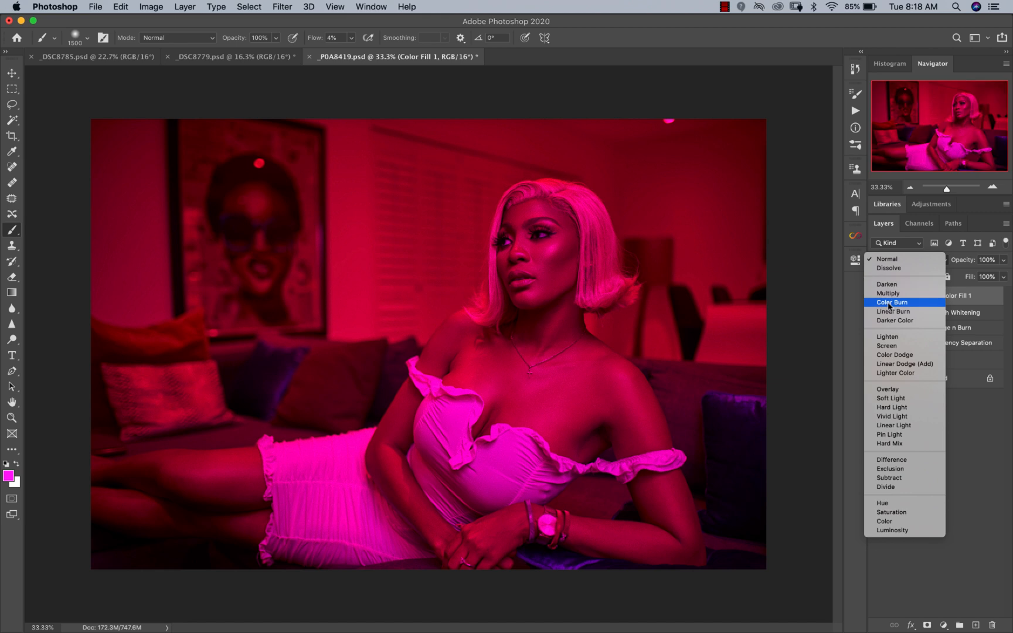
left_click(887, 285)
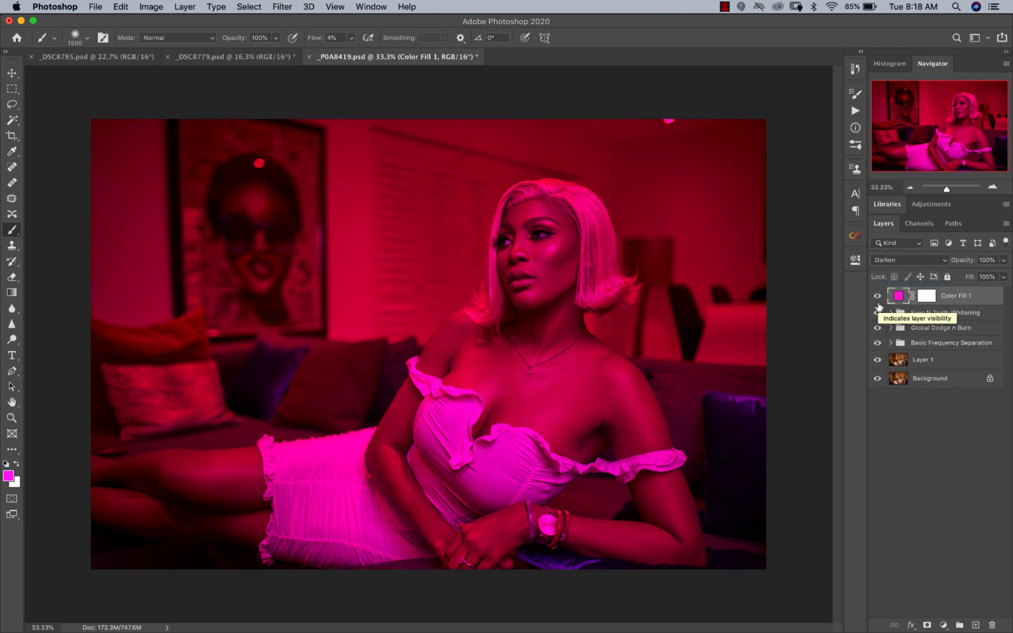
Step: Invert the color fill layer's mask to black so the magenta is hidden
key("z")
left_click(419, 320, "alt")
left_click(411, 343)
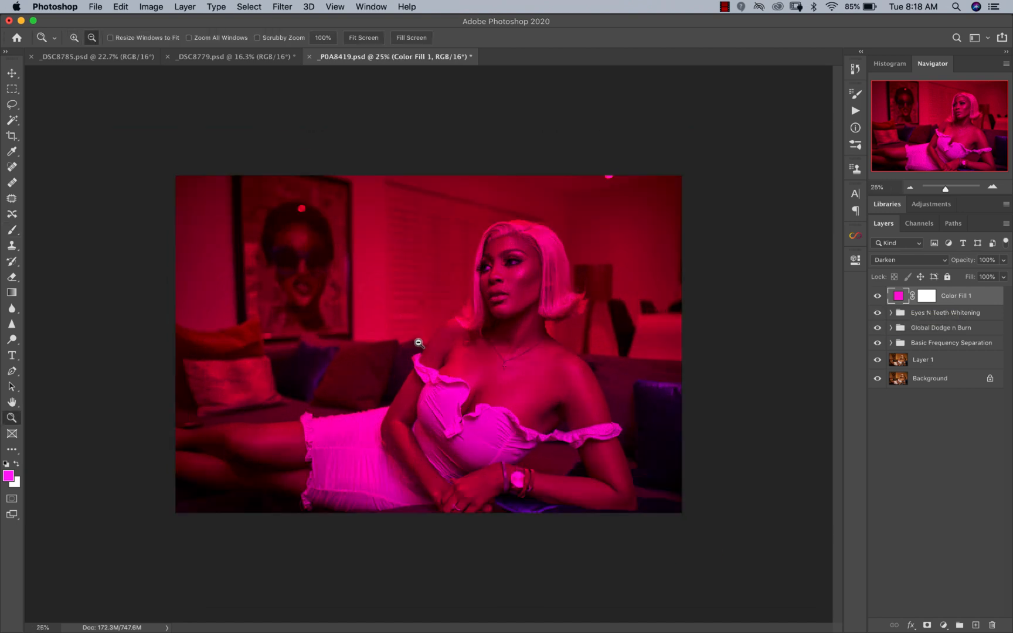
left_click(414, 343)
key("b")
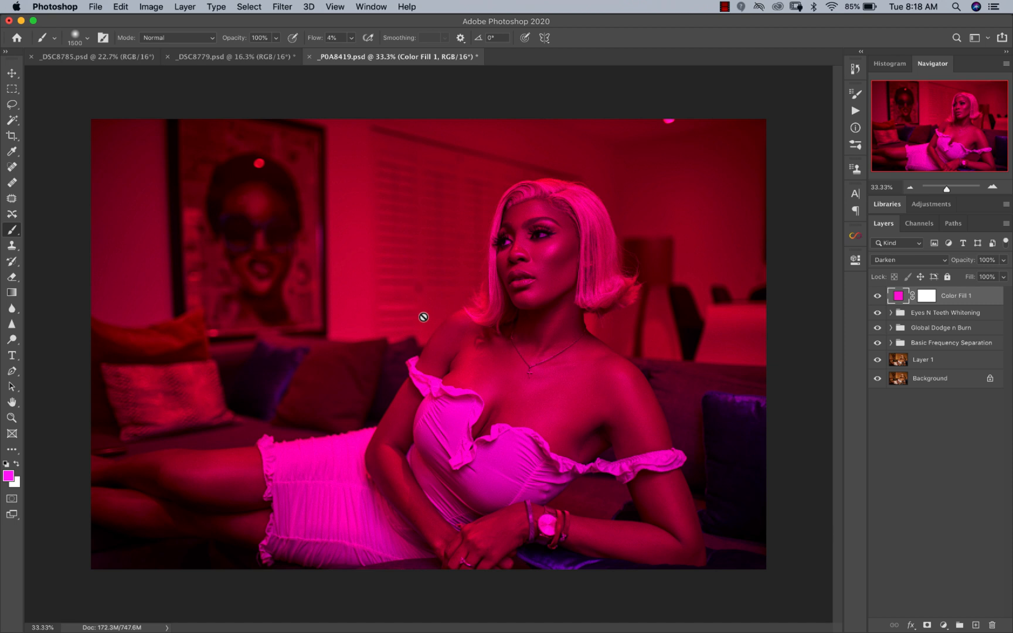
left_click(926, 297)
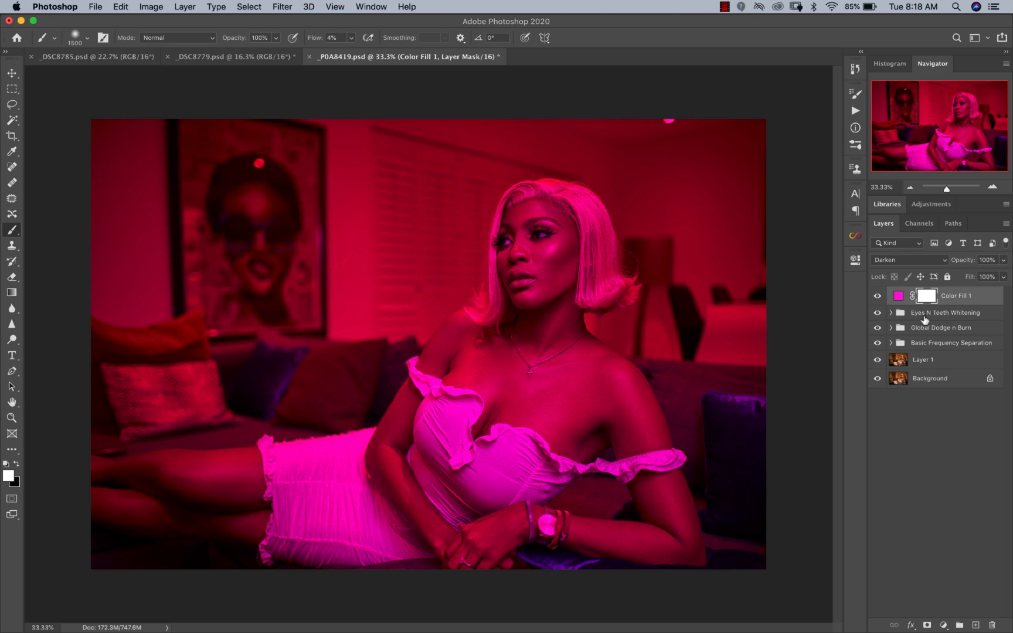
key("super+i")
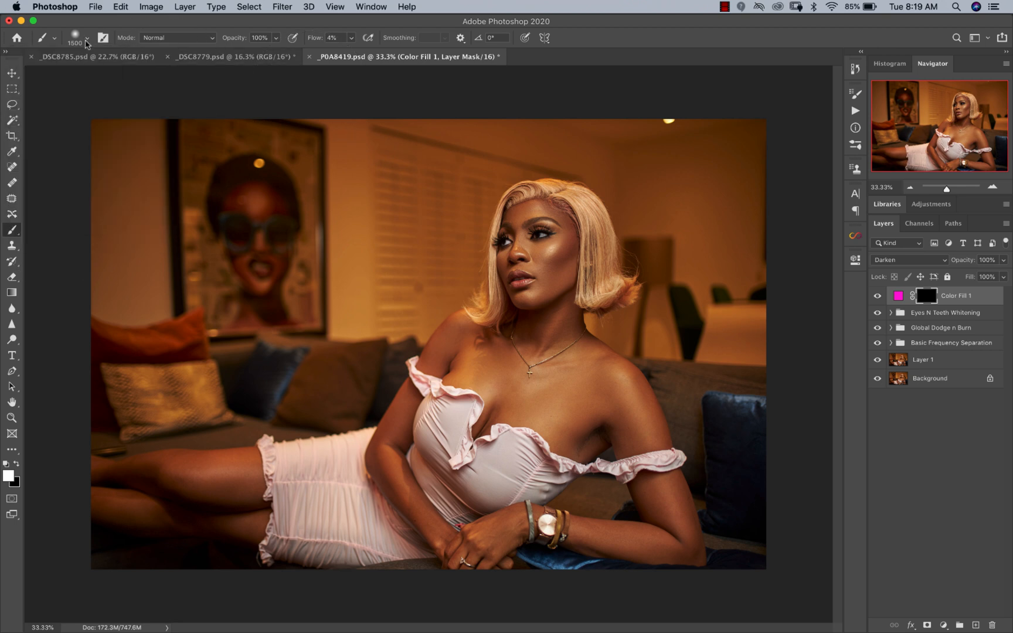
Step: Raise the brush flow to 11% and paint white on the fill layer's mask across the wall and framed portrait
left_click(351, 37)
left_click_drag(355, 54, 354, 55)
left_click(596, 51)
mouse_move(151, 237)
left_mouse_down()
mouse_move(158, 147)
mouse_move(137, 303)
mouse_move(147, 130)
mouse_move(127, 245)
mouse_move(110, 237)
mouse_move(157, 262)
mouse_move(160, 302)
mouse_move(179, 159)
mouse_move(201, 178)
mouse_move(139, 145)
mouse_move(92, 150)
mouse_move(106, 226)
mouse_move(154, 278)
mouse_move(249, 296)
mouse_move(231, 151)
mouse_move(196, 156)
mouse_move(209, 148)
mouse_move(272, 197)
mouse_move(288, 276)
mouse_move(300, 211)
mouse_move(336, 172)
mouse_move(365, 159)
mouse_move(388, 183)
mouse_move(416, 253)
mouse_move(405, 281)
mouse_move(313, 301)
mouse_move(283, 304)
mouse_move(328, 298)
mouse_move(169, 289)
mouse_move(163, 233)
mouse_move(103, 200)
mouse_move(81, 225)
mouse_move(92, 176)
mouse_move(378, 143)
mouse_move(357, 161)
mouse_move(555, 133)
mouse_move(399, 230)
mouse_move(429, 227)
mouse_move(422, 281)
mouse_move(379, 295)
mouse_move(395, 306)
mouse_move(398, 280)
mouse_move(443, 238)
mouse_move(453, 201)
mouse_move(512, 163)
mouse_move(613, 152)
mouse_move(579, 143)
mouse_move(471, 149)
mouse_move(420, 293)
mouse_move(308, 299)
mouse_move(364, 291)
mouse_move(169, 249)
mouse_move(195, 143)
mouse_move(147, 259)
mouse_move(152, 224)
mouse_move(363, 146)
mouse_move(796, 160)
mouse_move(683, 156)
mouse_move(687, 180)
mouse_move(694, 128)
mouse_move(543, 102)
mouse_move(707, 199)
mouse_move(731, 298)
mouse_move(638, 215)
mouse_move(248, 116)
mouse_move(329, 257)
mouse_move(396, 248)
mouse_move(429, 177)
mouse_move(549, 167)
left_mouse_up()
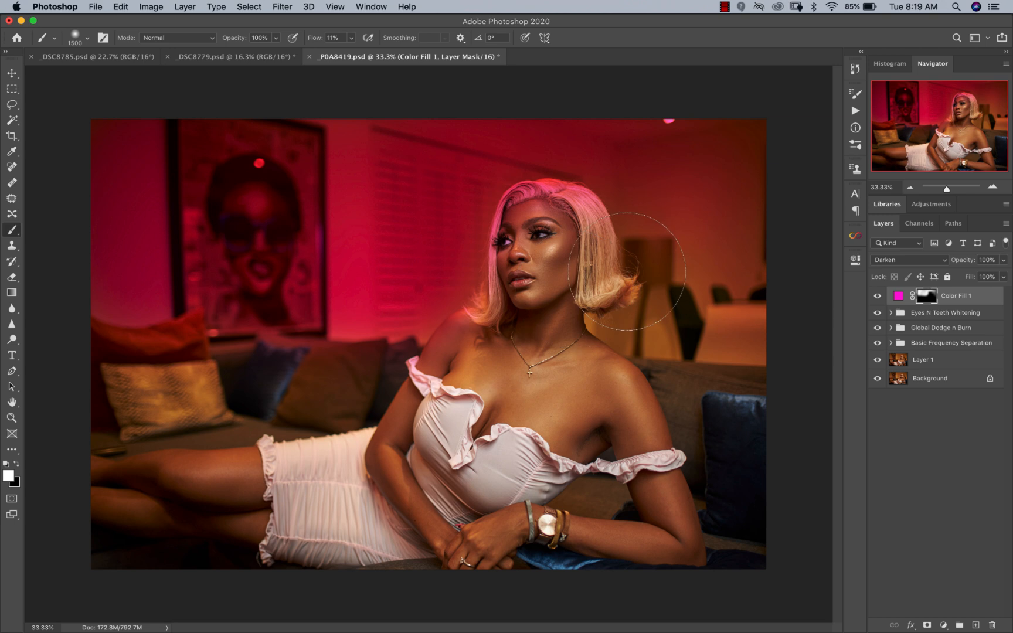
Step: Paint black on the fill layer's mask with a smaller brush to remove the magenta tint from the woman's hair
key("bracketleft")
key("x")
key("bracketleft")
key("bracketleft")
key("bracketleft")
key("bracketleft")
key("bracketleft")
key("bracketleft")
key("bracketleft")
key("bracketleft")
key("bracketleft")
key("bracketleft")
key("bracketleft")
key("bracketleft")
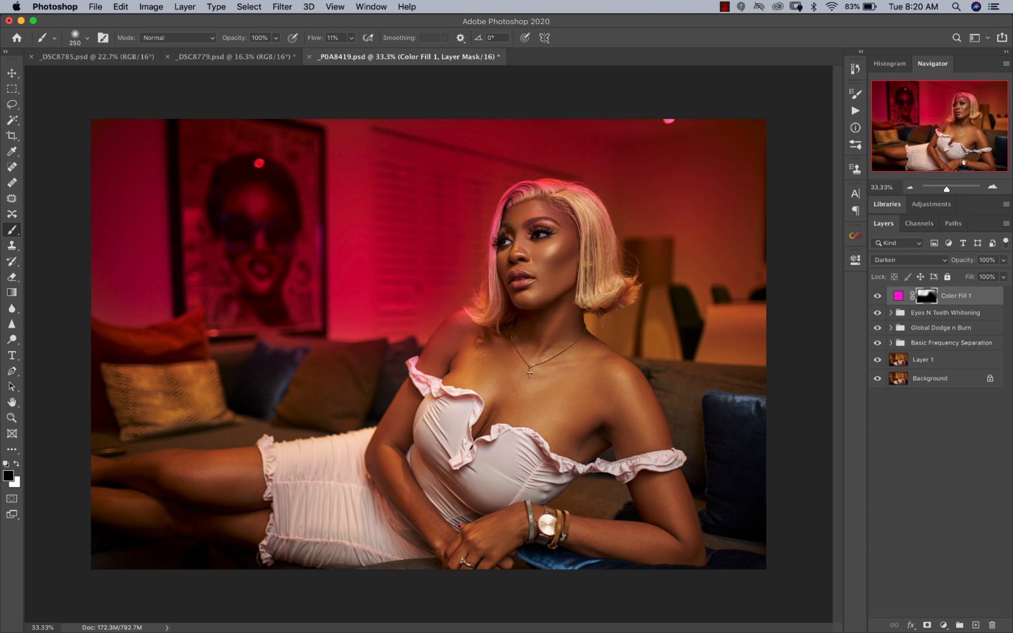
key("bracketright")
key("bracketright")
Step: Test teal (00fff0) and orange (ff3600) hues on the magenta background fill and settle on magenta again
double_click(899, 297)
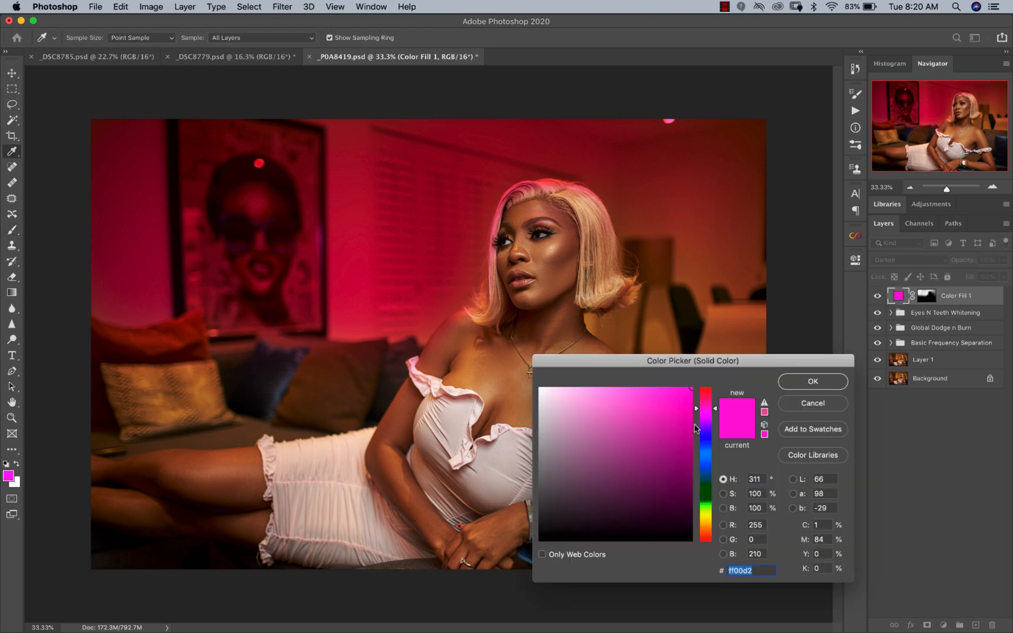
left_click_drag(695, 412, 696, 464)
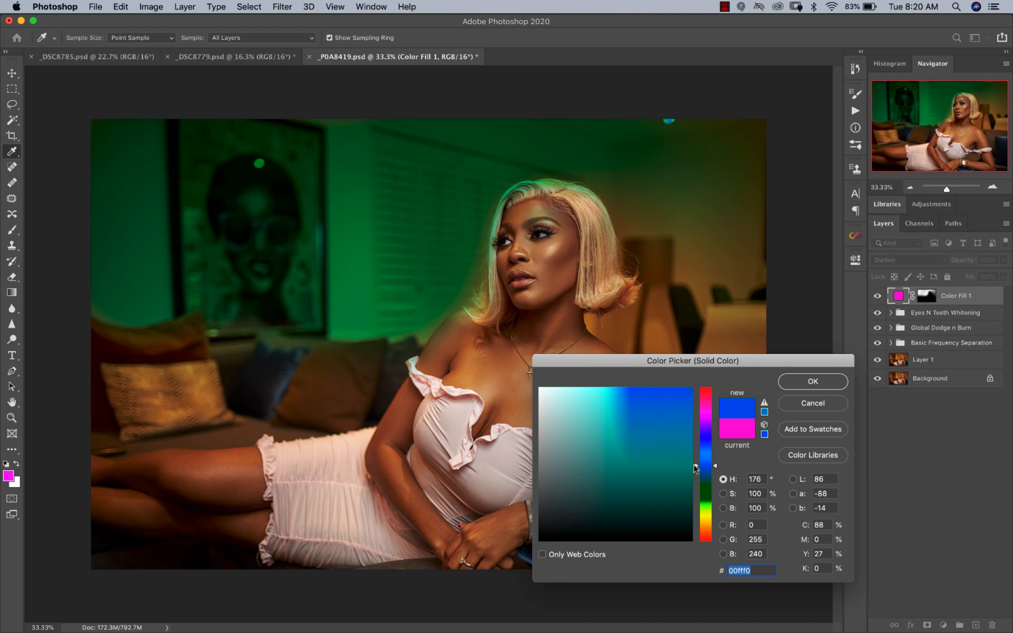
left_click_drag(696, 467, 695, 535)
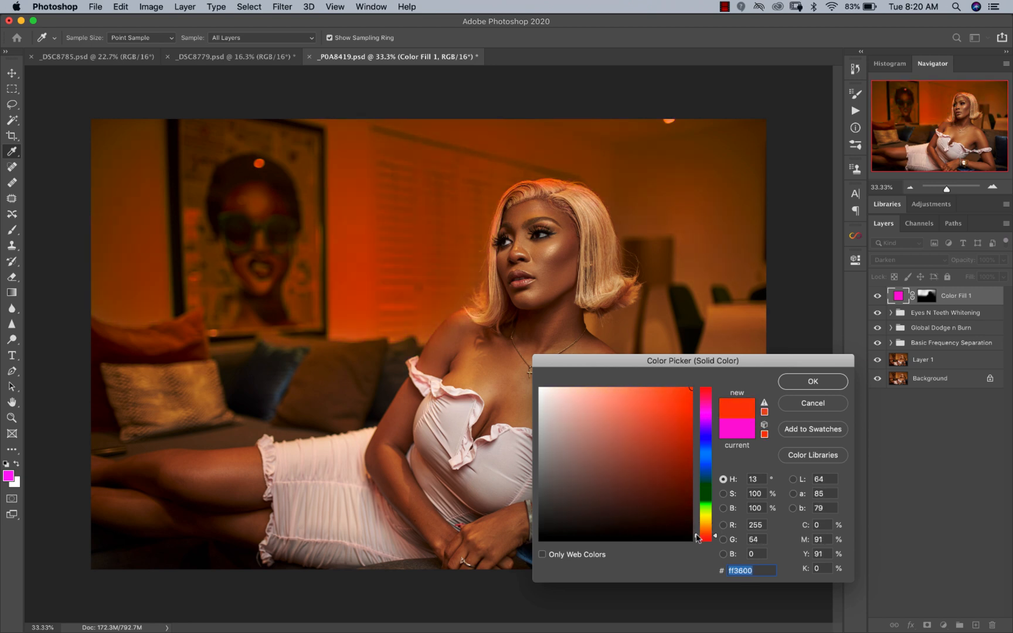
left_click_drag(698, 533, 702, 404)
left_click(824, 388)
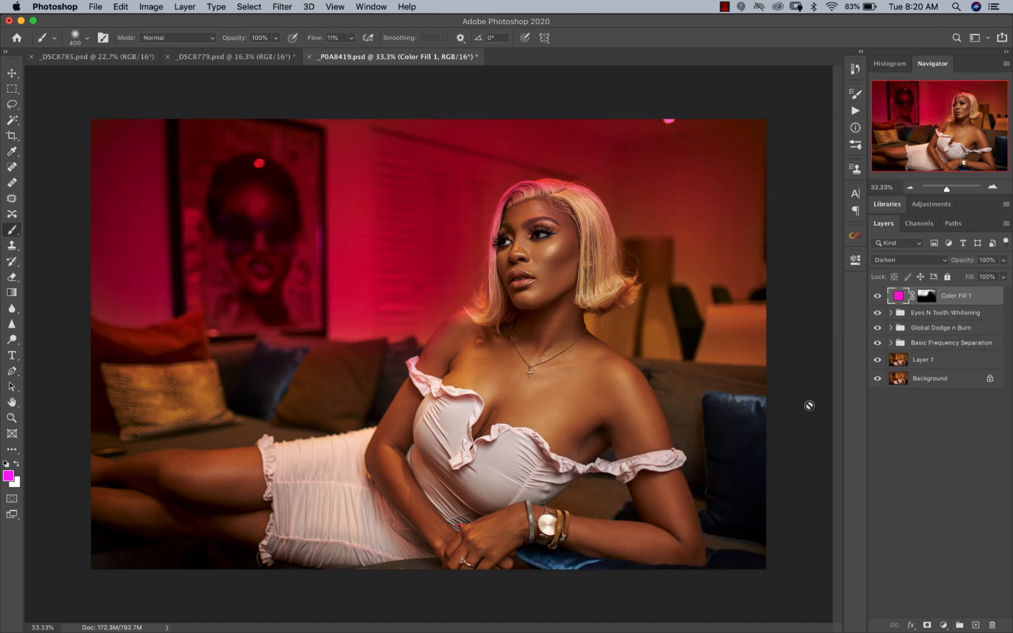
Step: Lower the magenta fill layer's opacity to 61%
left_click(1003, 260)
left_click_drag(1003, 275, 984, 275)
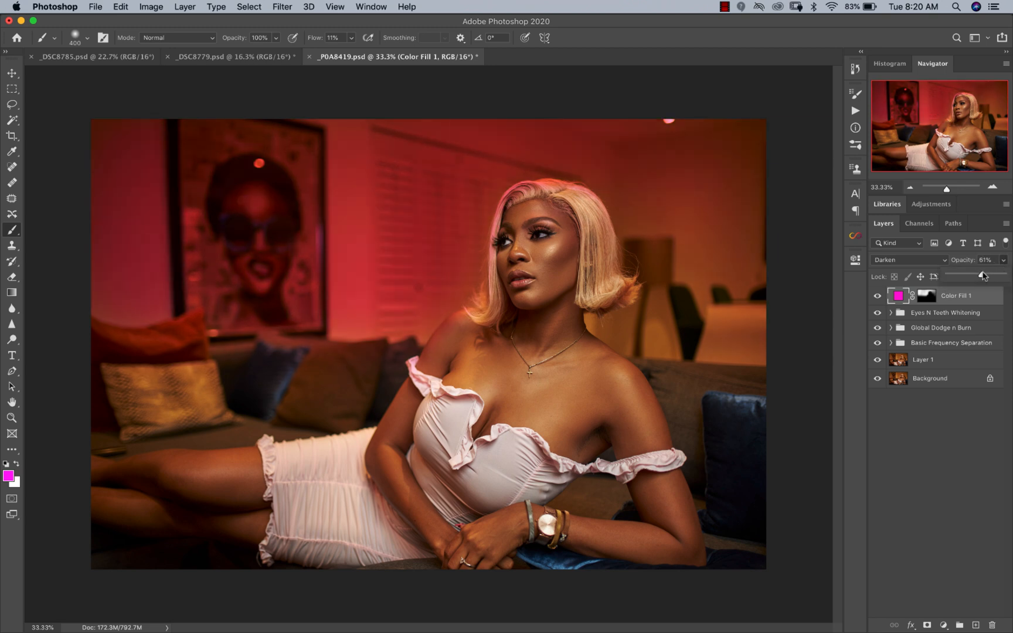
left_click(938, 403)
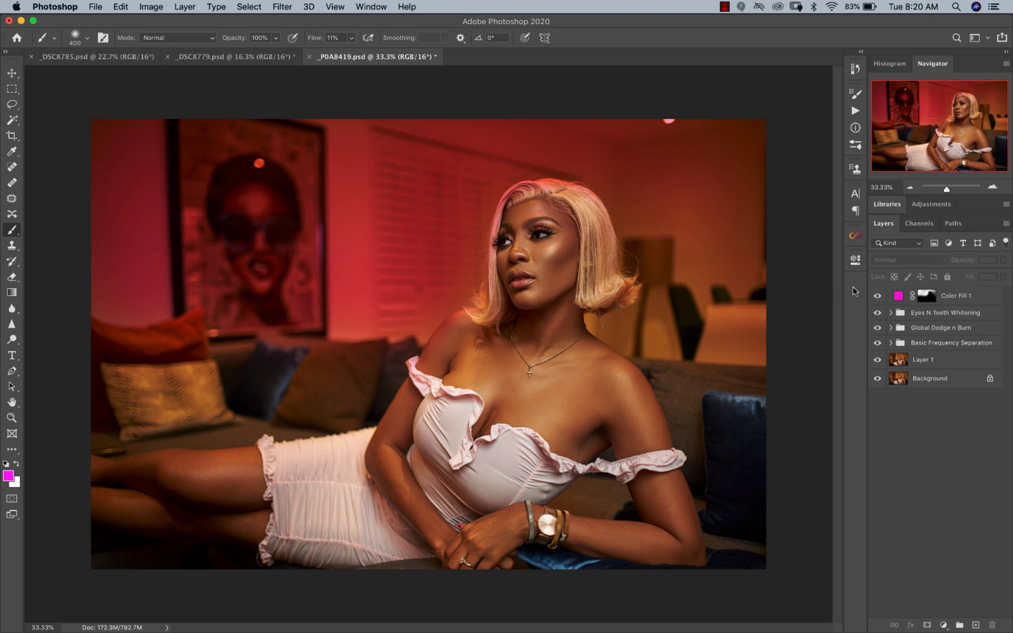
left_click(943, 295)
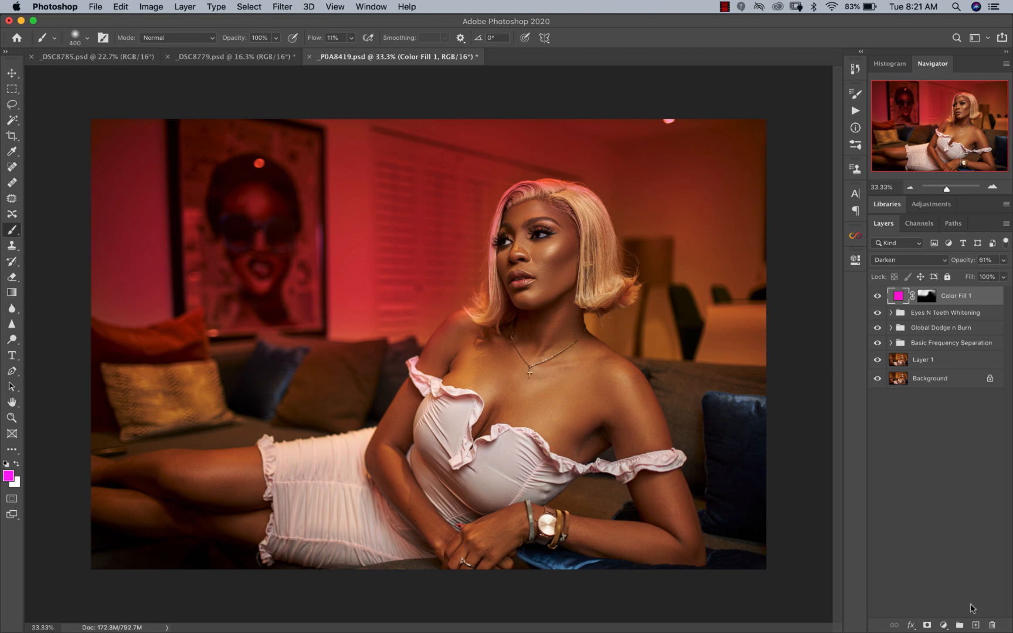
left_click(975, 625)
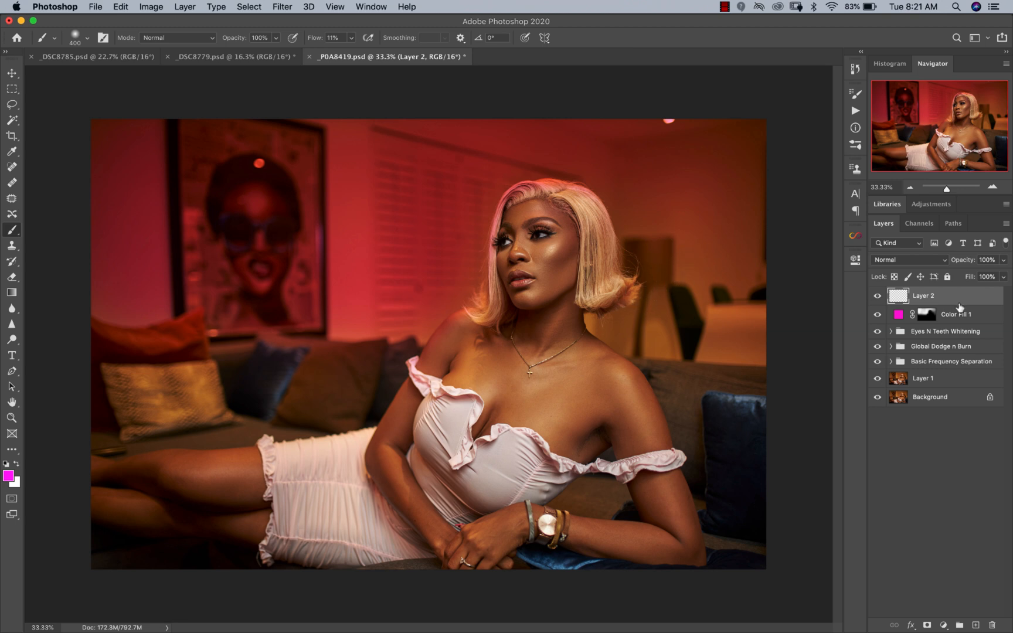
key("Delete")
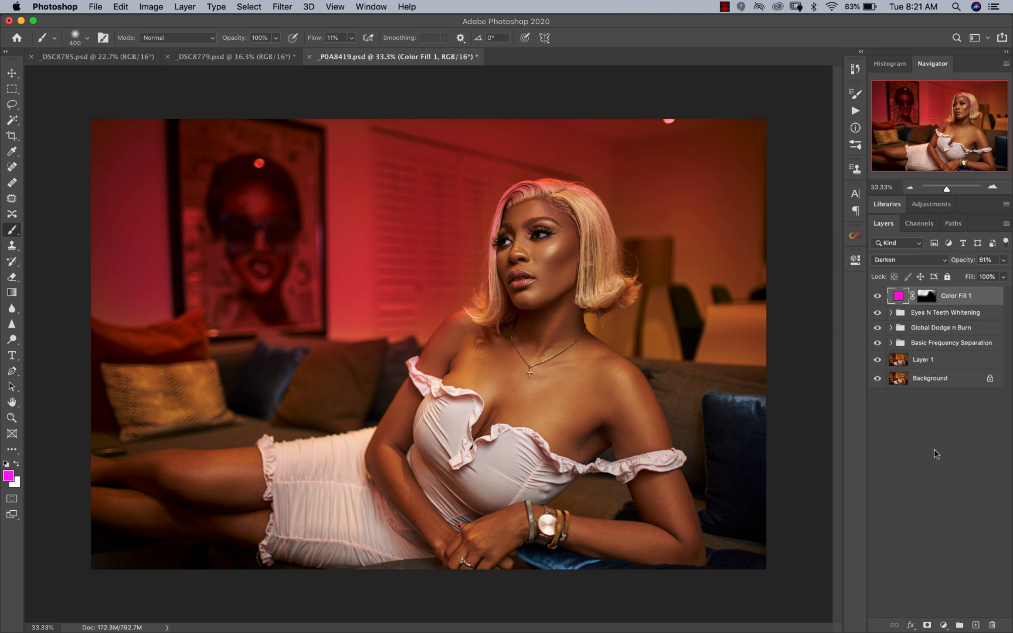
Step: Add a second Solid Color fill layer in teal (00ffcc) above the magenta fill and set its blend mode to Screen
left_click(943, 624)
left_click(929, 399)
left_click_drag(706, 473, 705, 470)
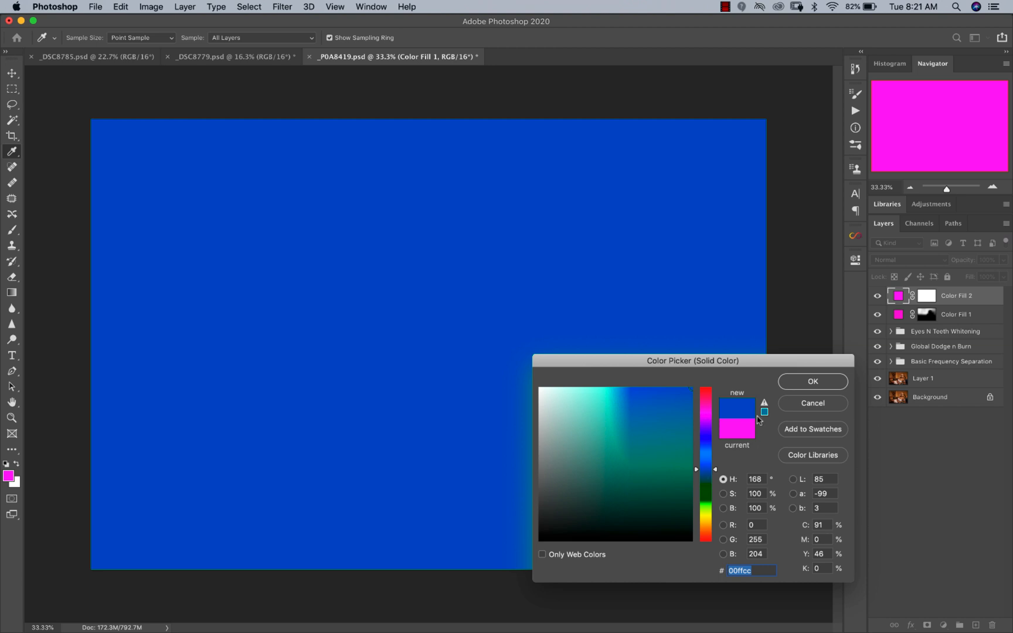
left_click(801, 383)
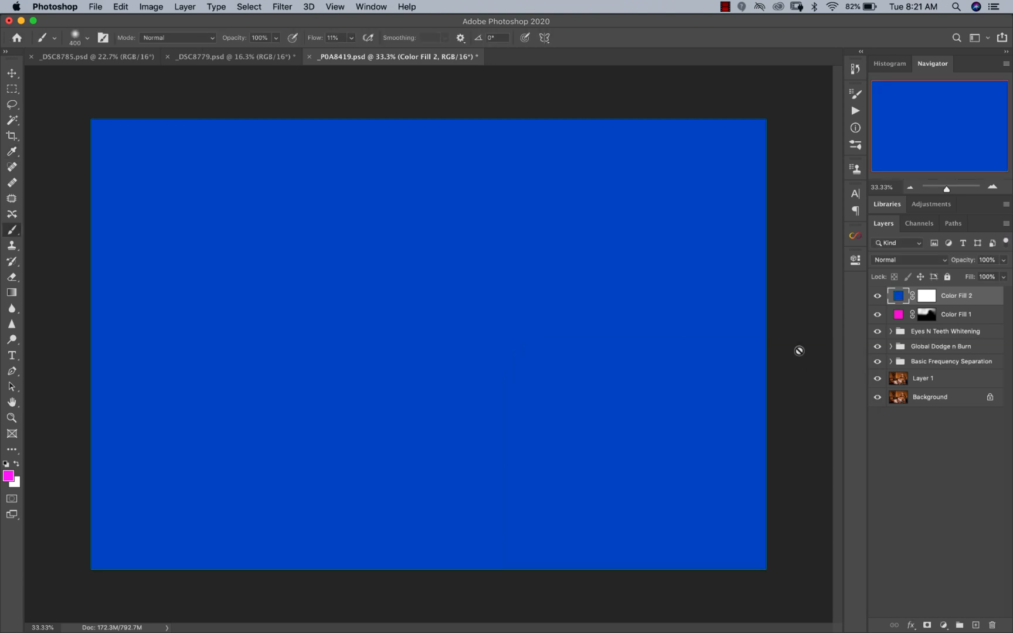
left_click(892, 261)
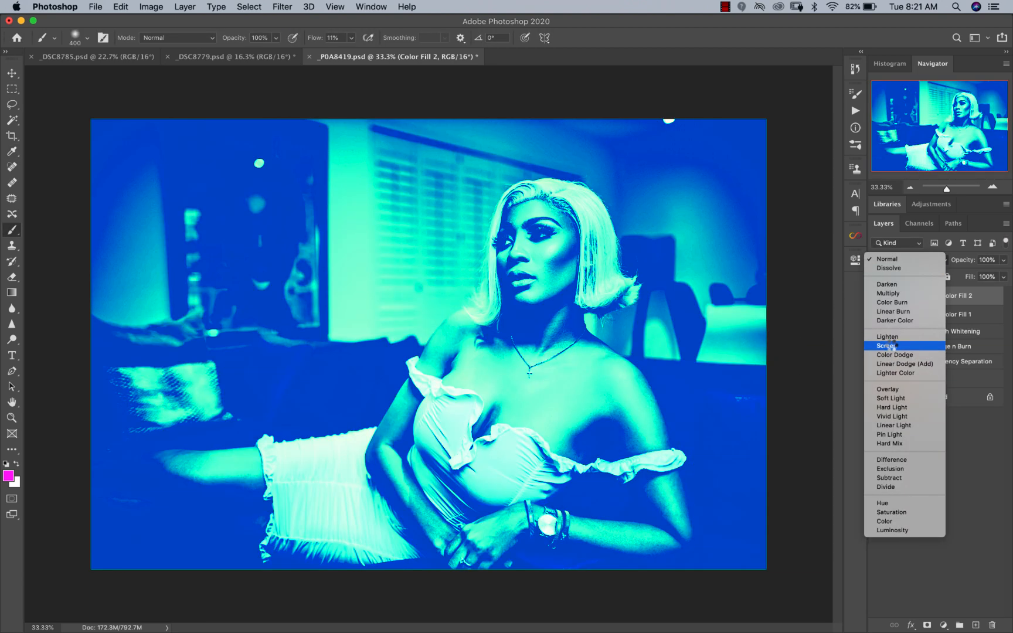
left_click(892, 346)
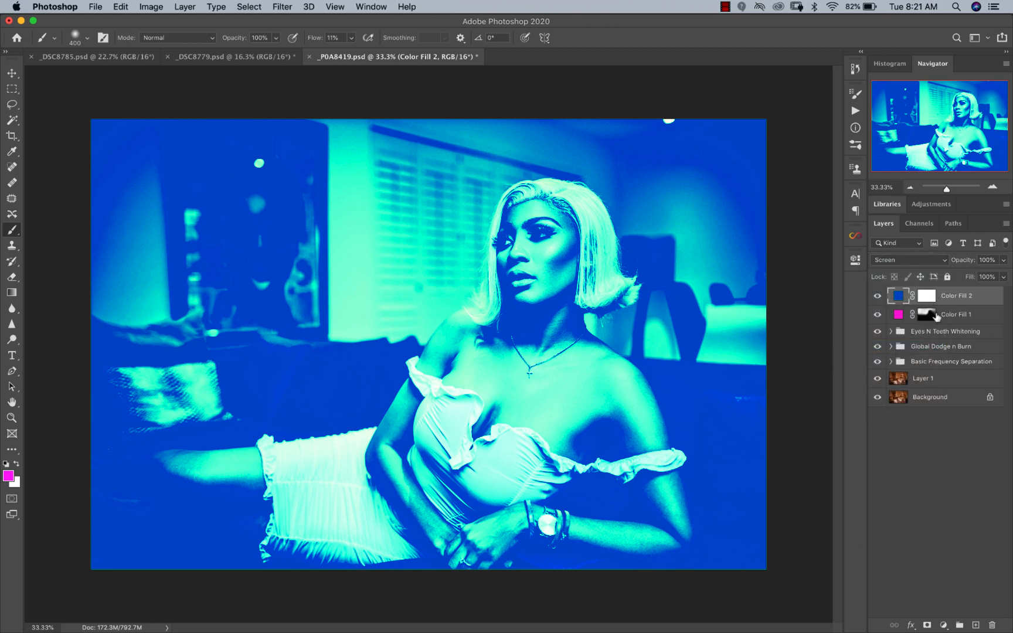
Step: Invert the Screen fill's mask to black and paint white with an 800 px brush over the lamp behind the woman's hair
left_click(926, 298)
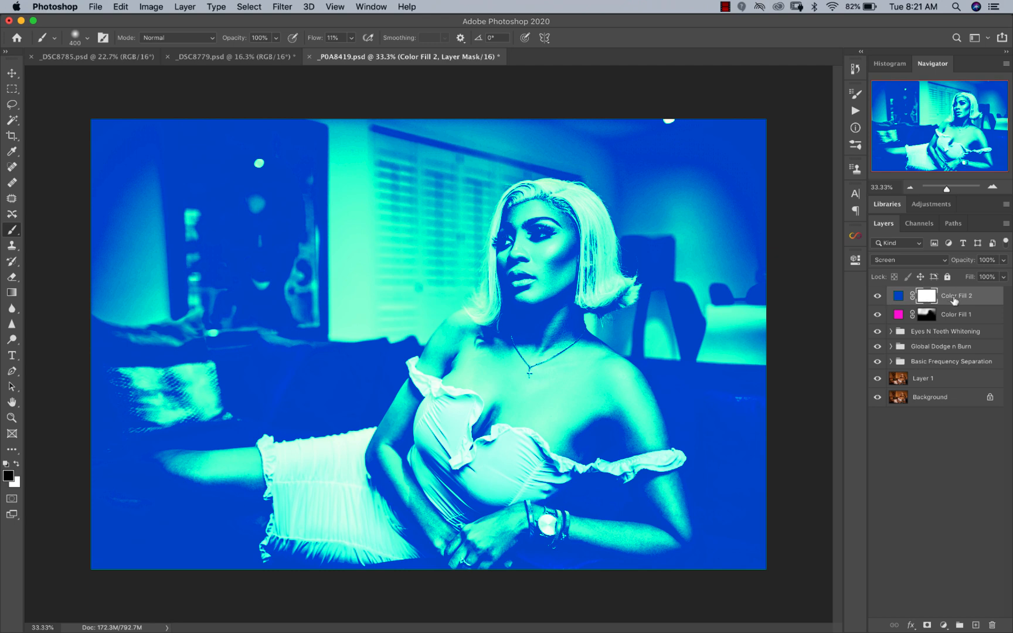
key("super+i")
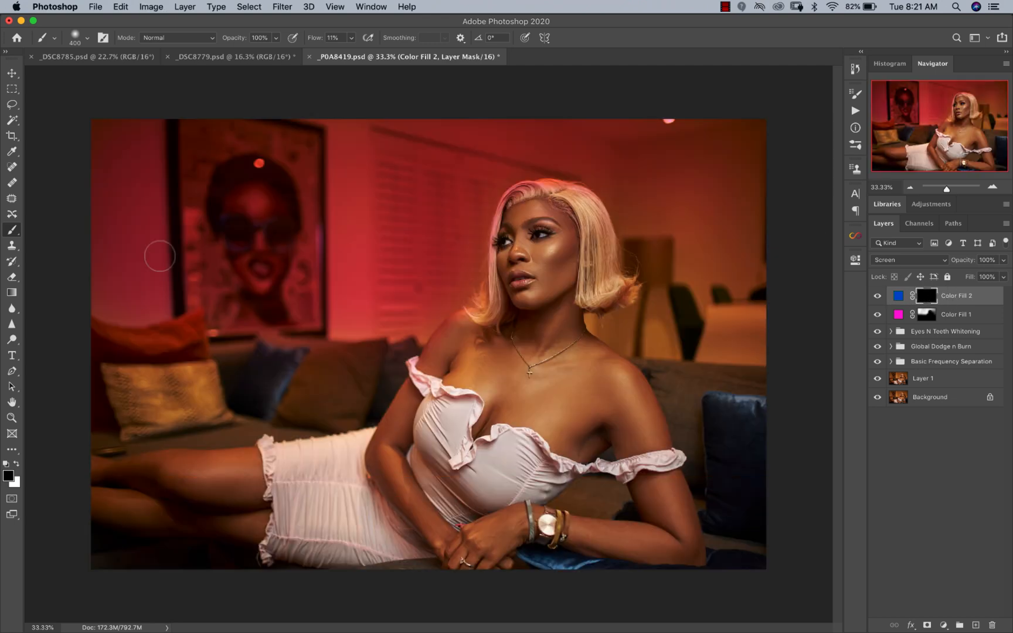
key("bracketright")
key("bracketright")
key("bracketright")
key("bracketright")
key("x")
left_click_drag(653, 255, 647, 264)
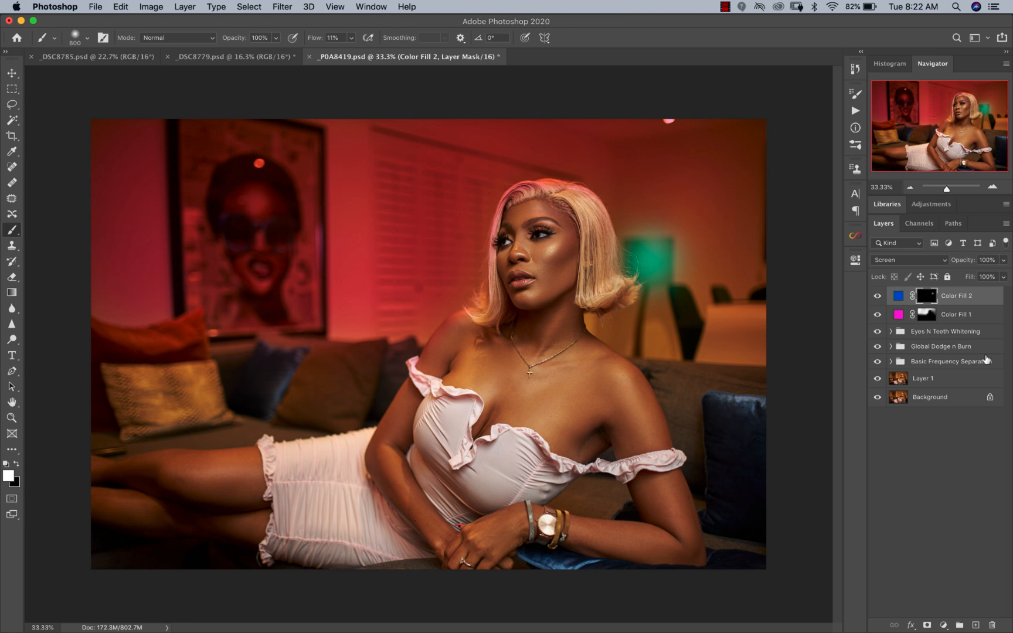
Step: Examine the teal lamp glow in the whole portrait at reduced magnification
key("z")
left_click(412, 354, "alt")
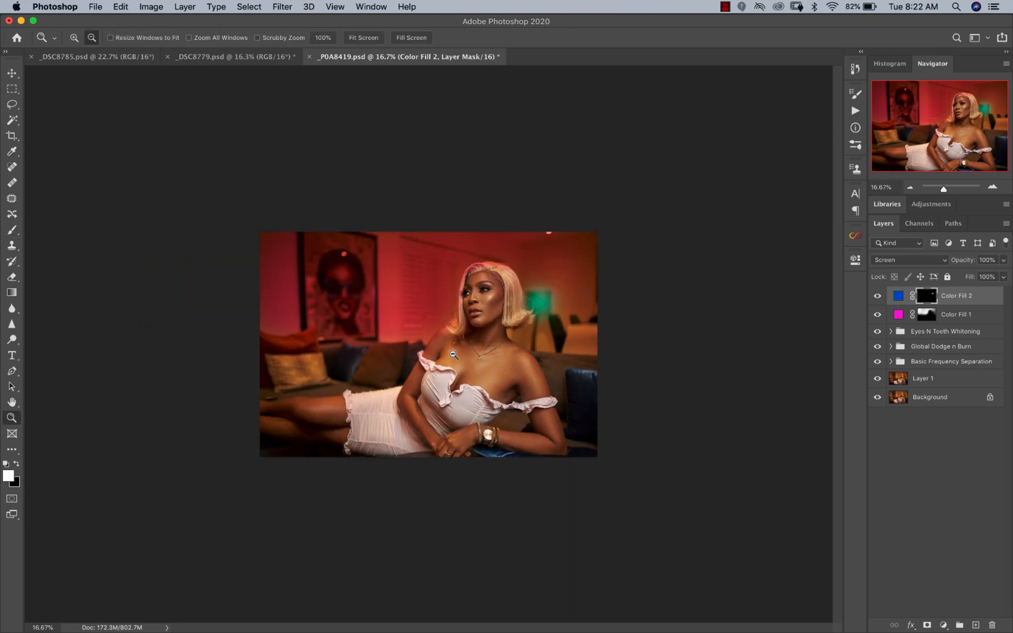
left_click(412, 354)
left_click(412, 354)
left_click(441, 357, "alt")
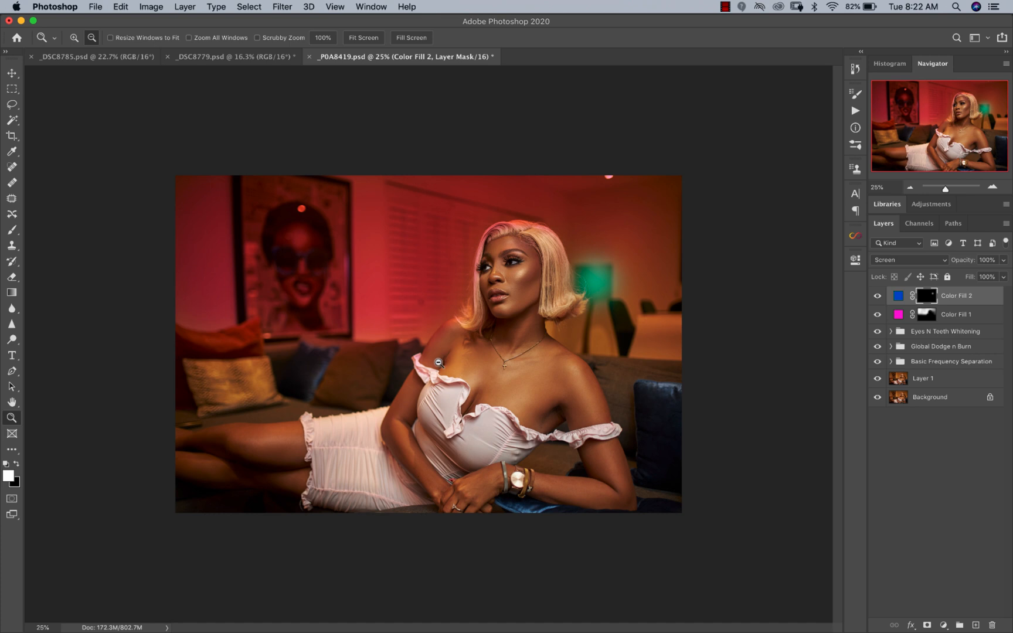
key("b")
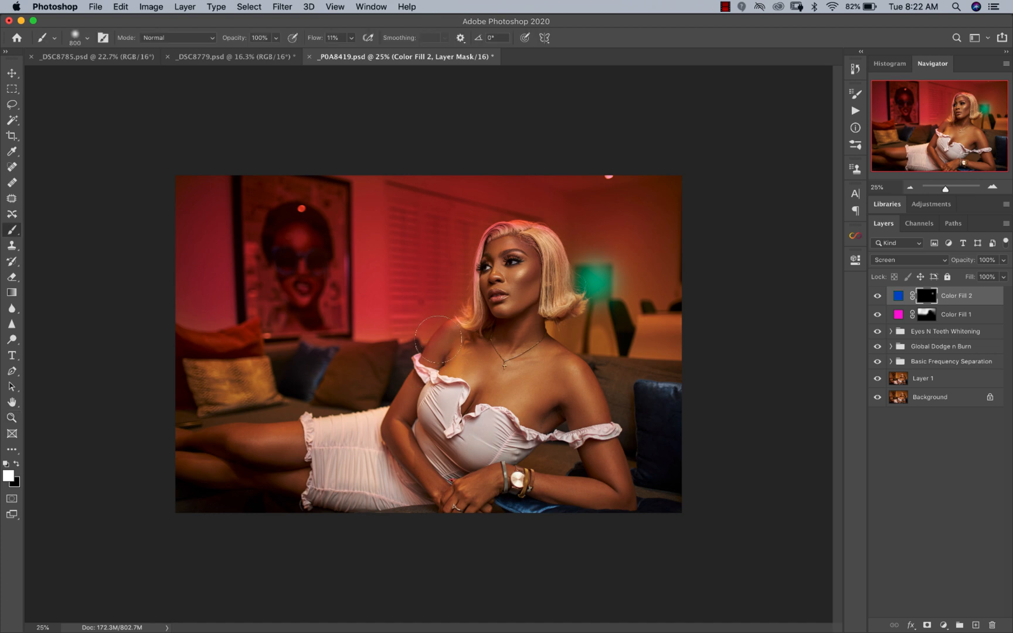
key("z")
left_click(429, 344)
key("b")
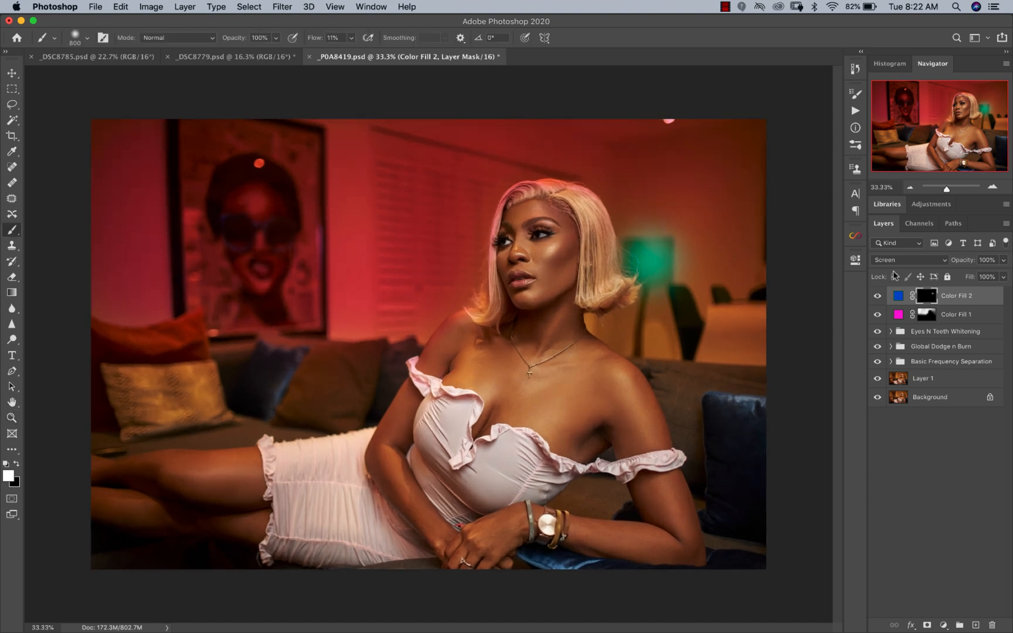
Step: Copy the Screen fill's hex color code 00ffcc and keep its color and blend mode
double_click(897, 296)
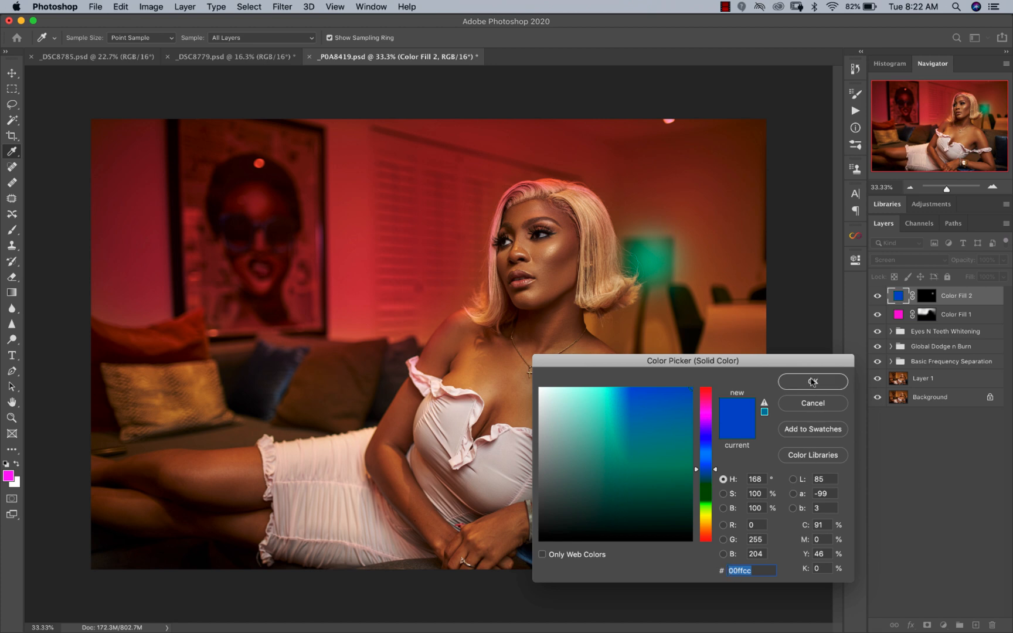
left_click(811, 381)
left_click(908, 260)
left_click(896, 259)
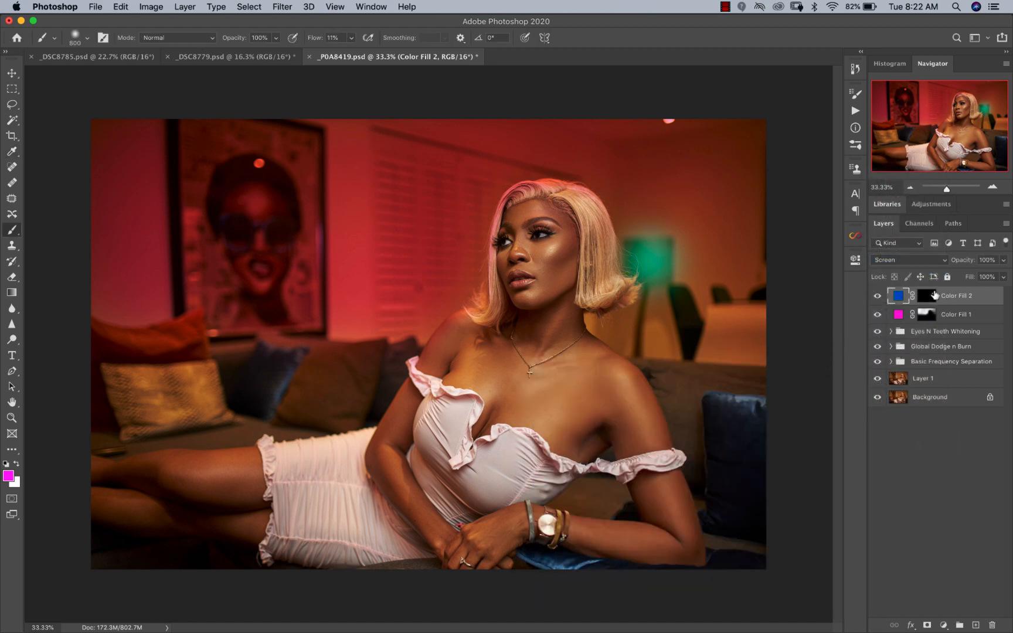
Step: Add a third Solid Color fill layer with the copied color 00ffcc and set its blend mode to Multiply
left_click(943, 625)
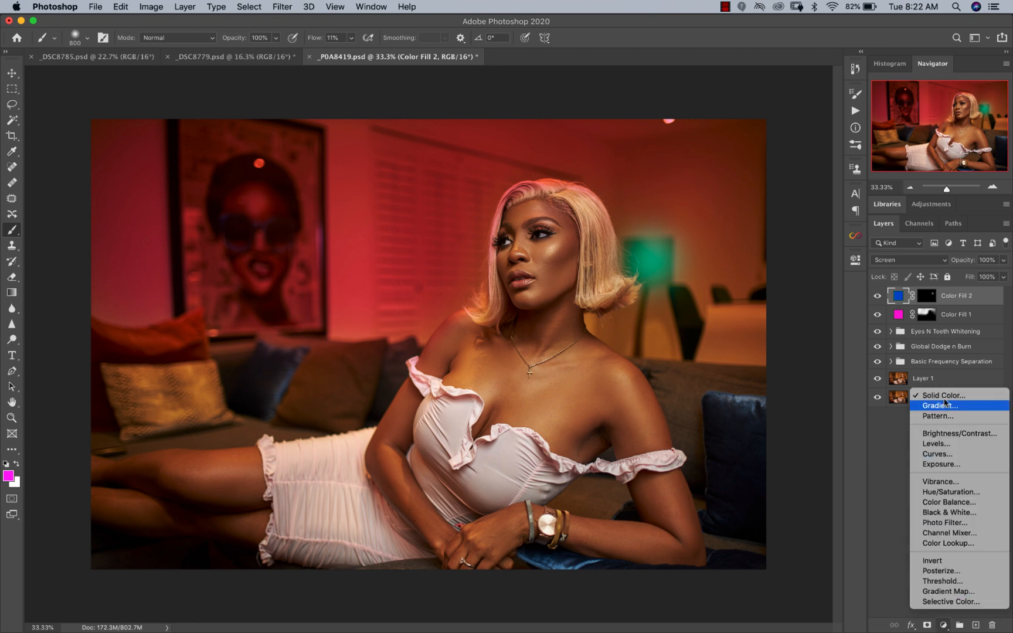
left_click(942, 367)
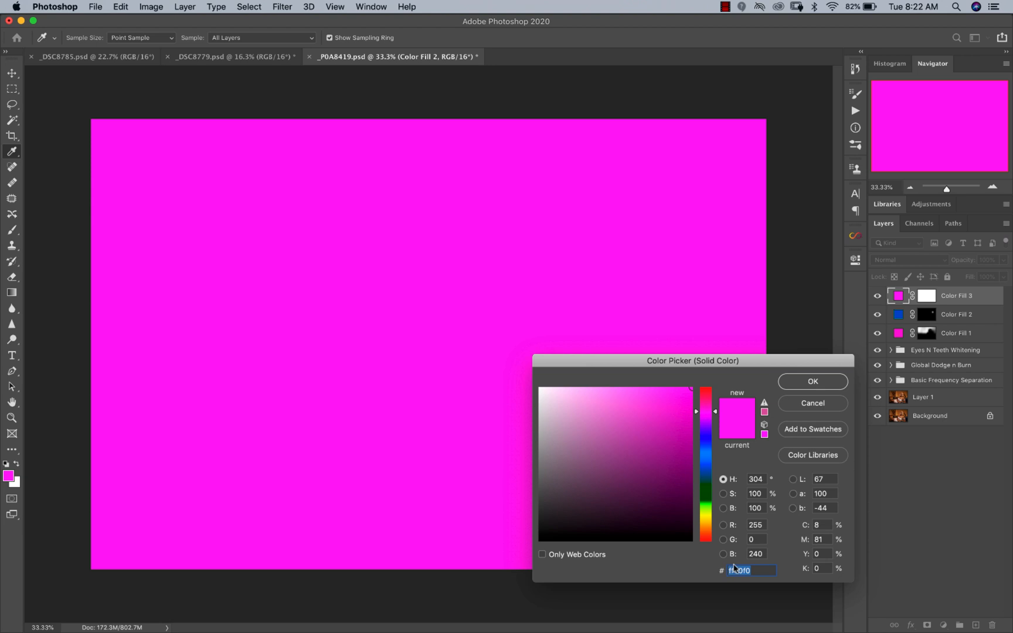
type("00ffcc")
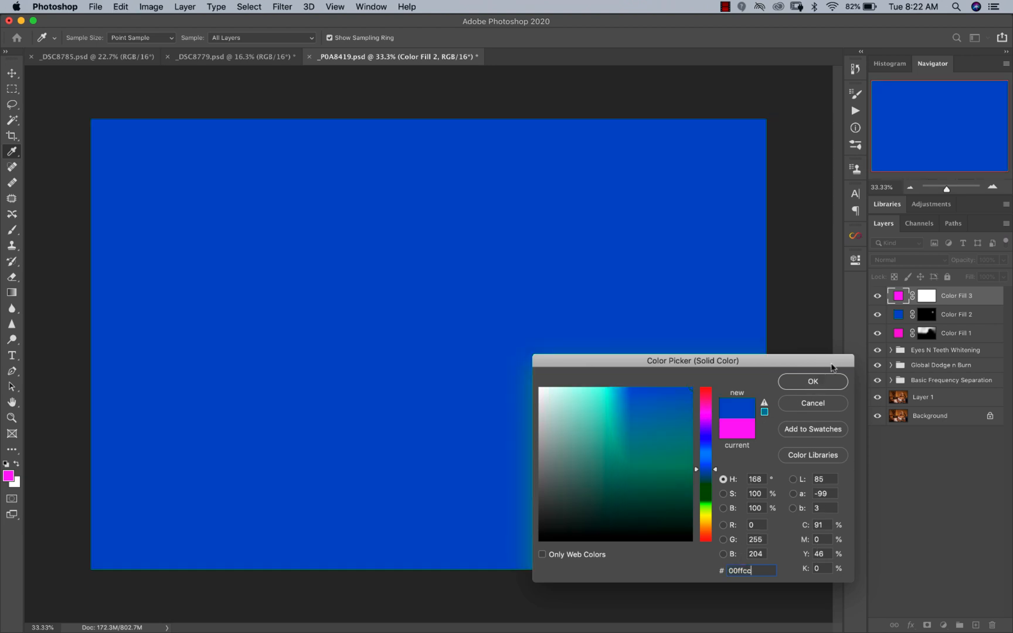
left_click(827, 378)
left_click(888, 260)
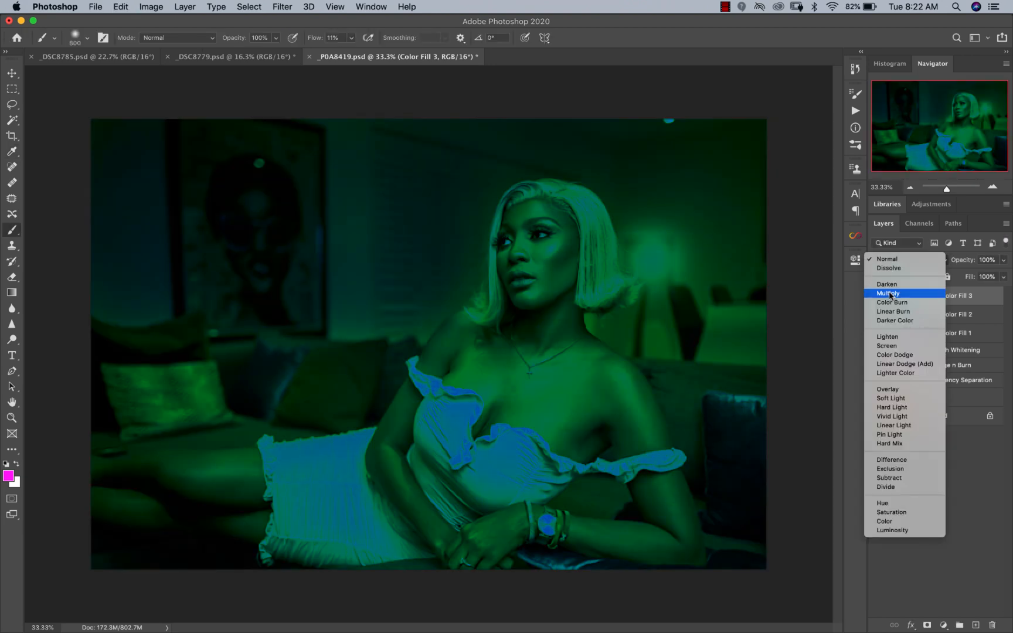
left_click(891, 294)
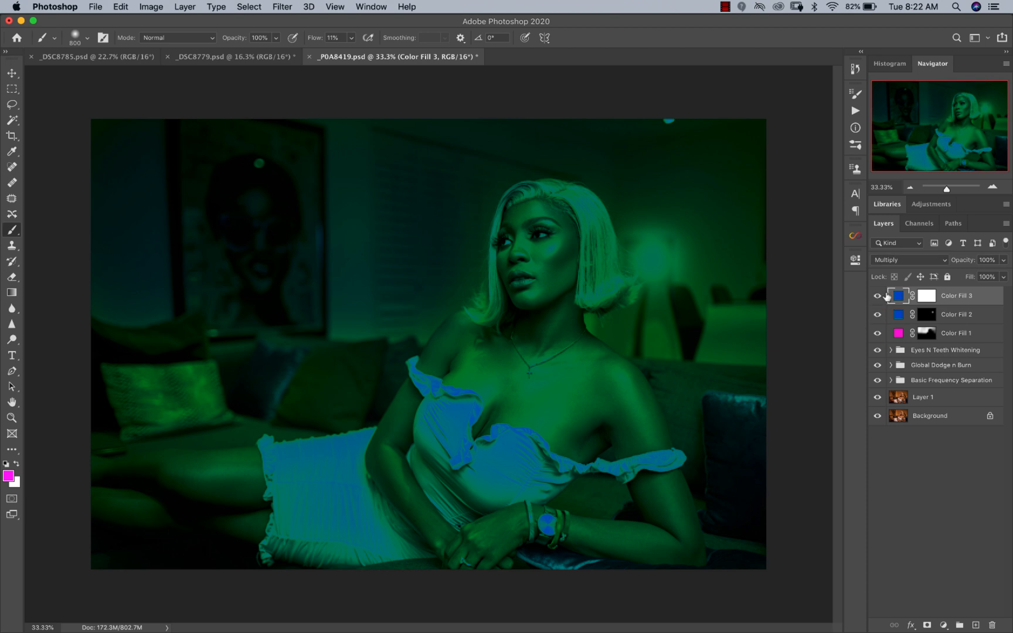
Step: Invert the Multiply fill's mask to black and paint white around the lamp with a 1700 px brush at 5% flow
left_click(919, 298)
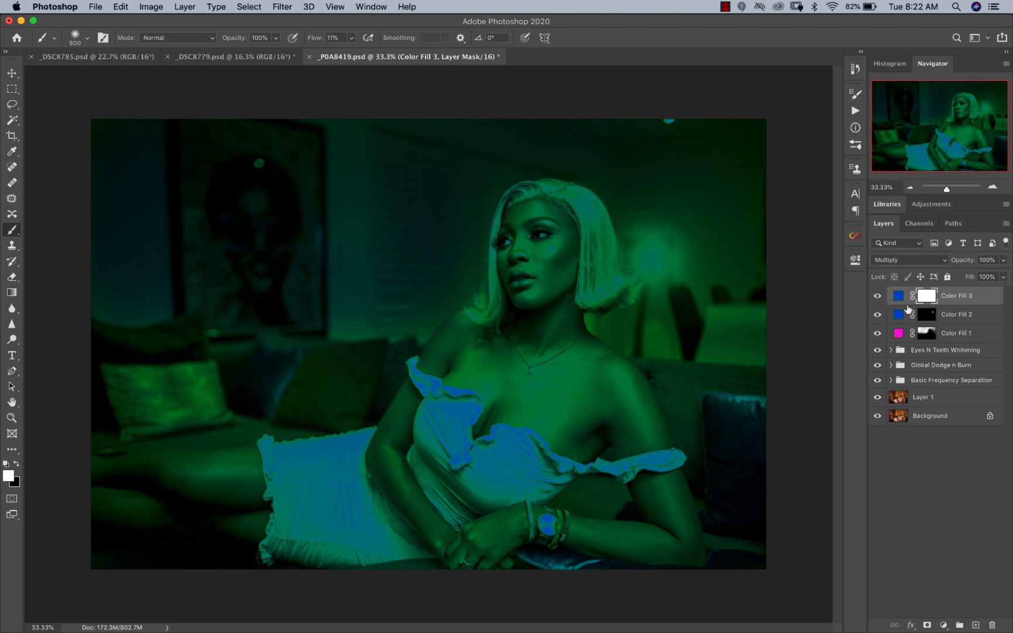
key("super+i")
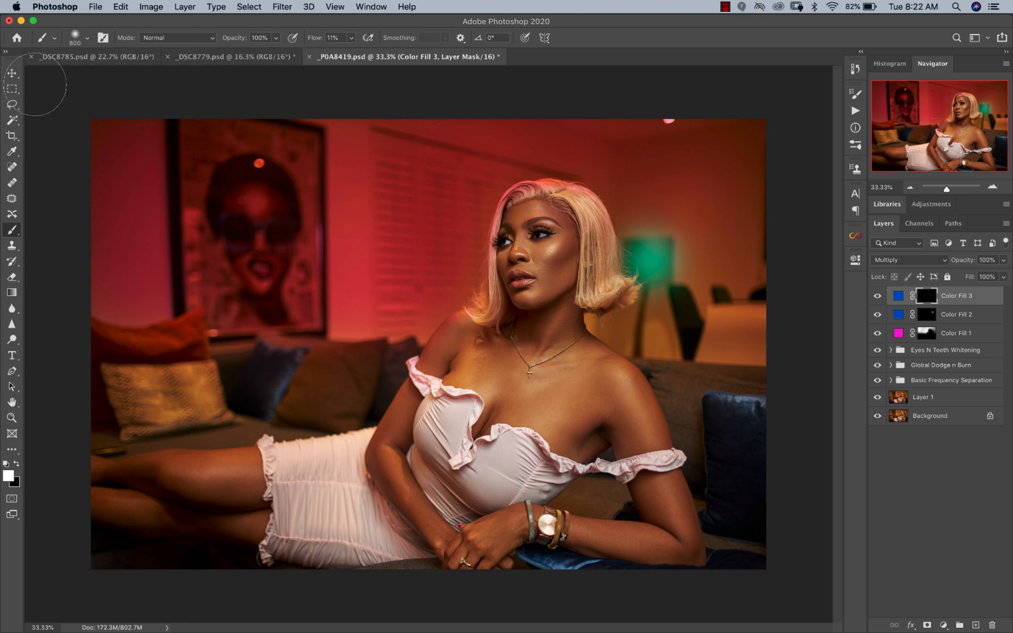
left_click(351, 39)
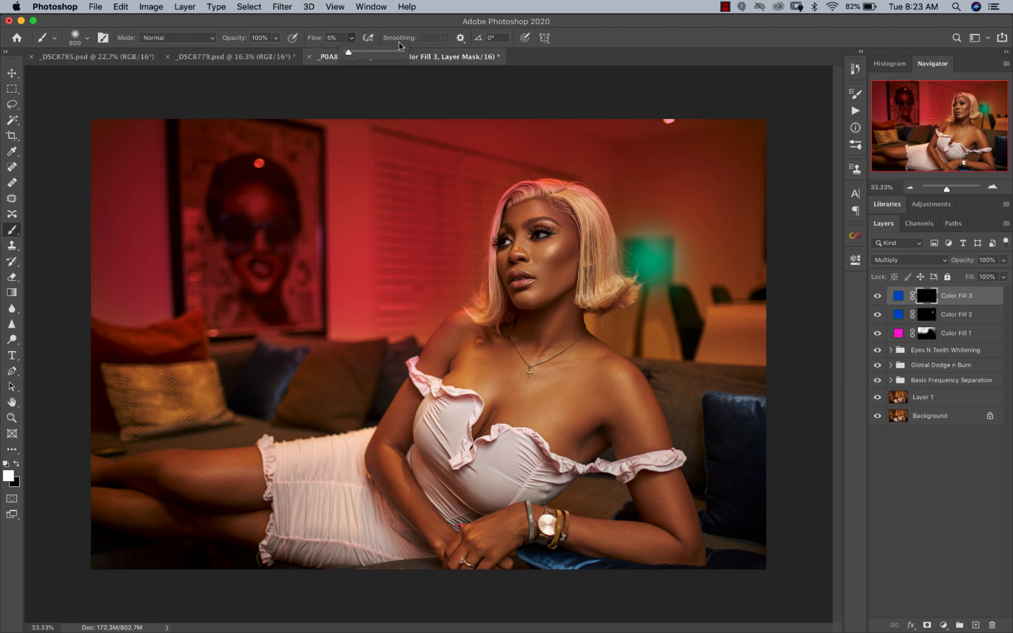
left_click(587, 38)
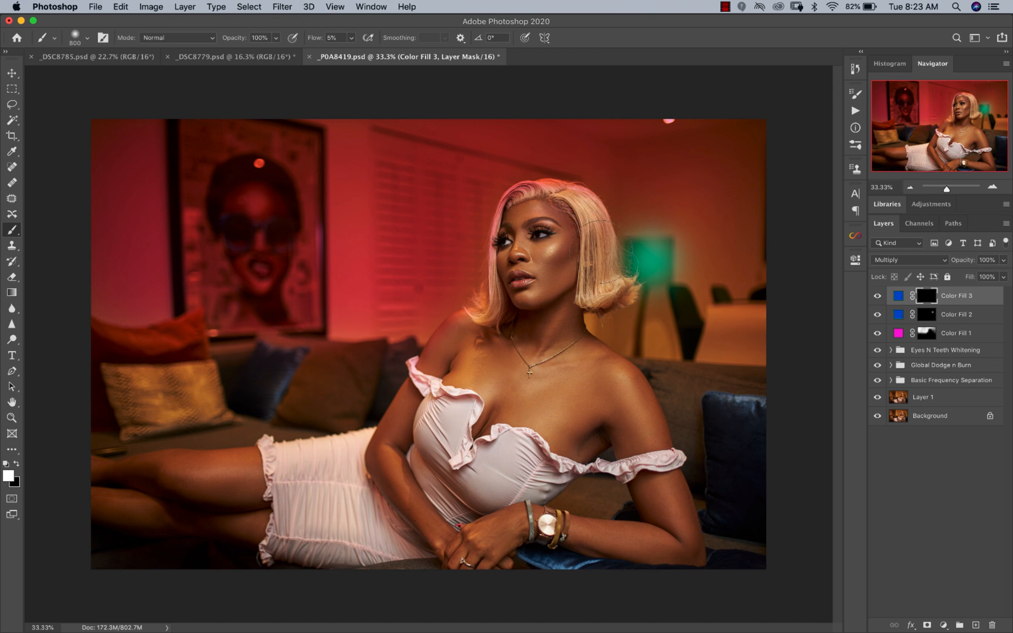
key("bracketright")
key("bracketright")
key("bracketright")
key("bracketright")
key("bracketright")
key("bracketright")
key("bracketright")
key("bracketright")
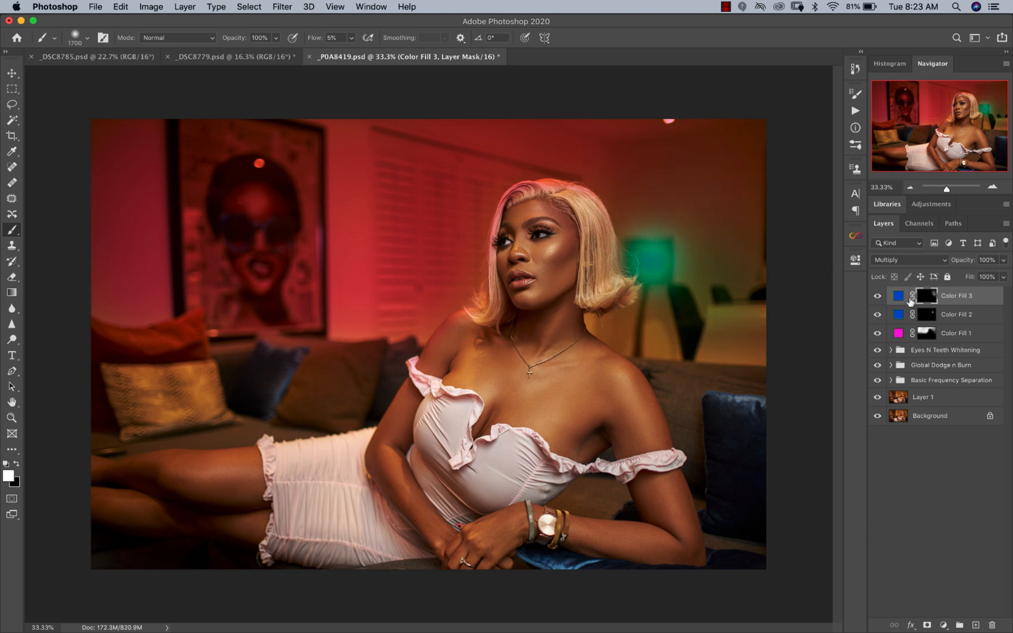
Step: Set the third fill layer's blend mode to Darken and refine the glow around the lamp with a brush of about 1600 px
left_click(905, 260)
left_click(902, 252)
key("bracketleft")
key("bracketleft")
key("bracketleft")
key("bracketleft")
key("bracketright")
key("bracketright")
key("bracketright")
Step: Lower the topmost teal fill layer's opacity to 72%
key("z")
key("super+minus")
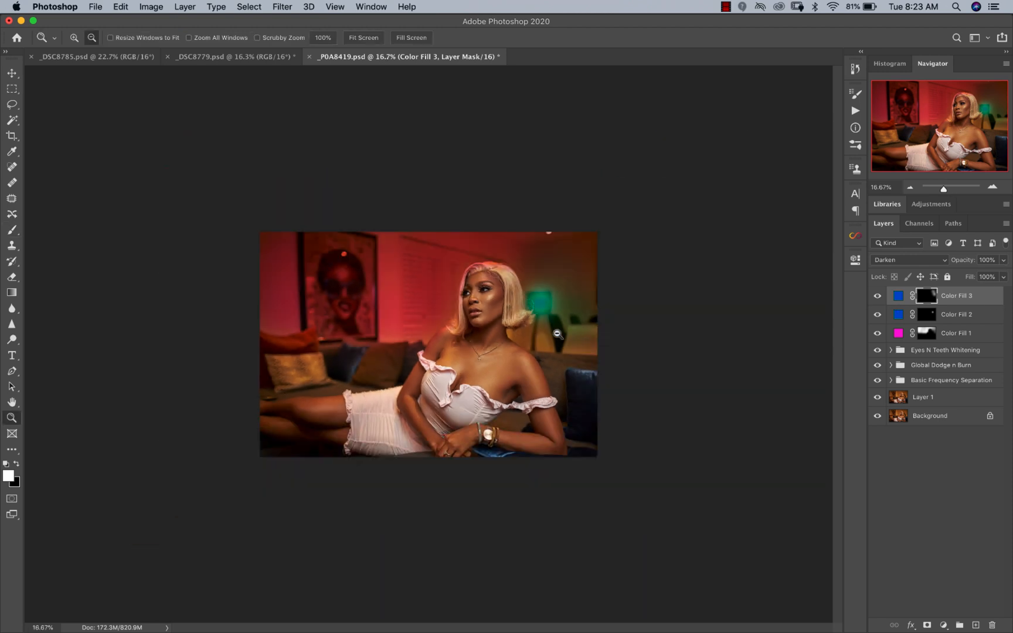
key("b")
left_click(1003, 260)
left_click(982, 275)
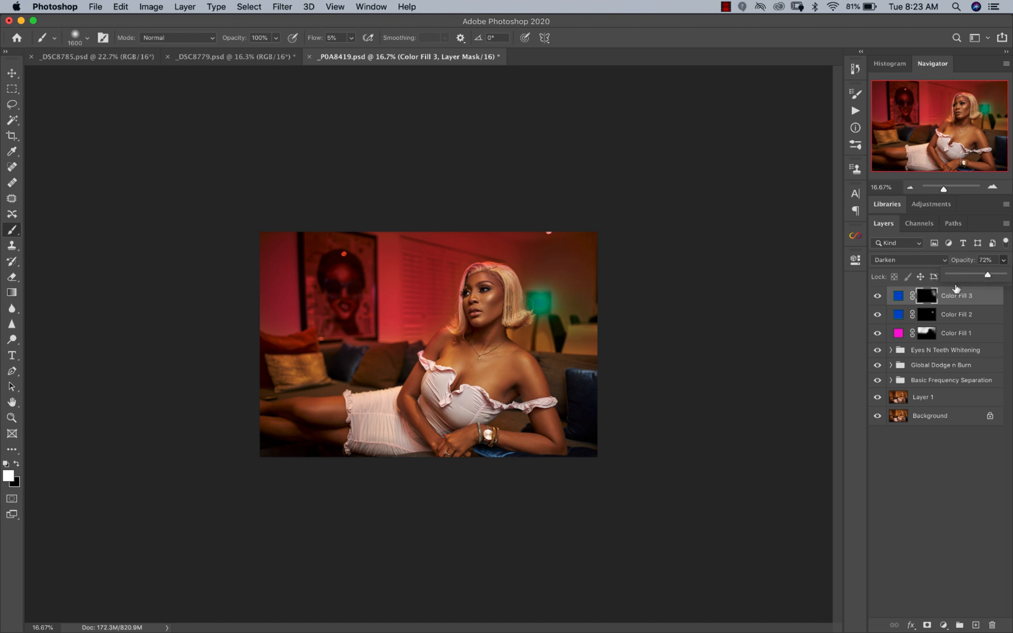
Step: Lower the opacity of the Screen-mode lamp fill layer to 77%
left_click(964, 314)
left_click(1003, 260)
left_click(983, 275)
left_click_drag(987, 280, 989, 282)
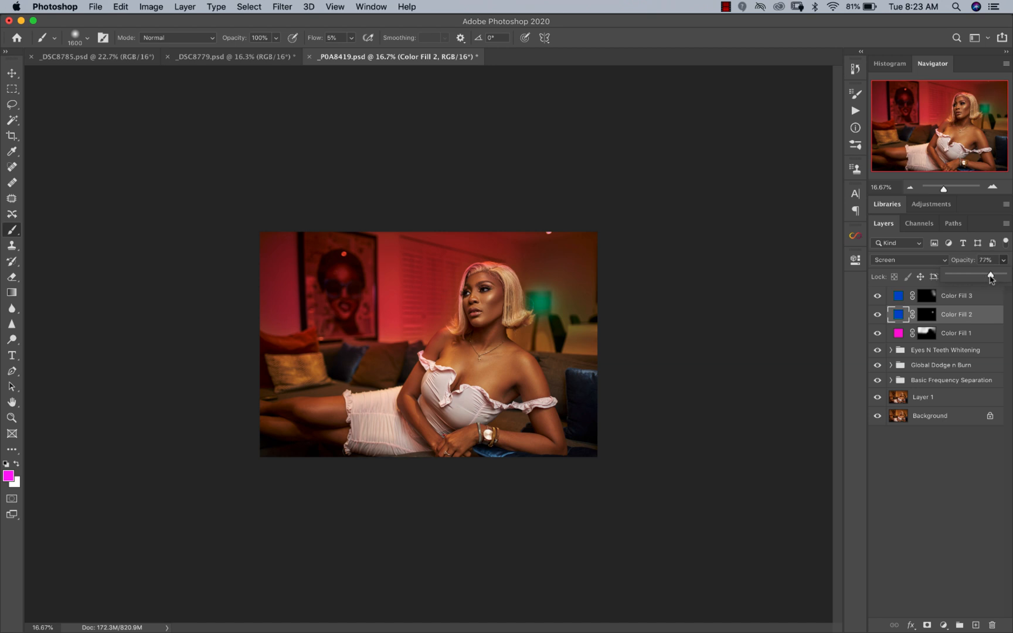
left_click(768, 311)
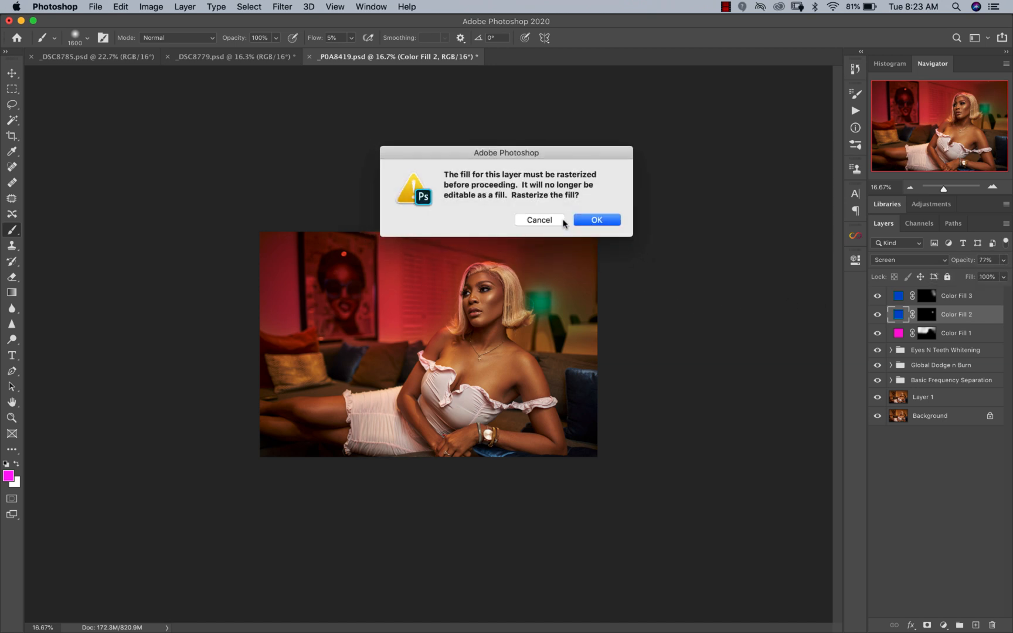
left_click(524, 221)
key("v")
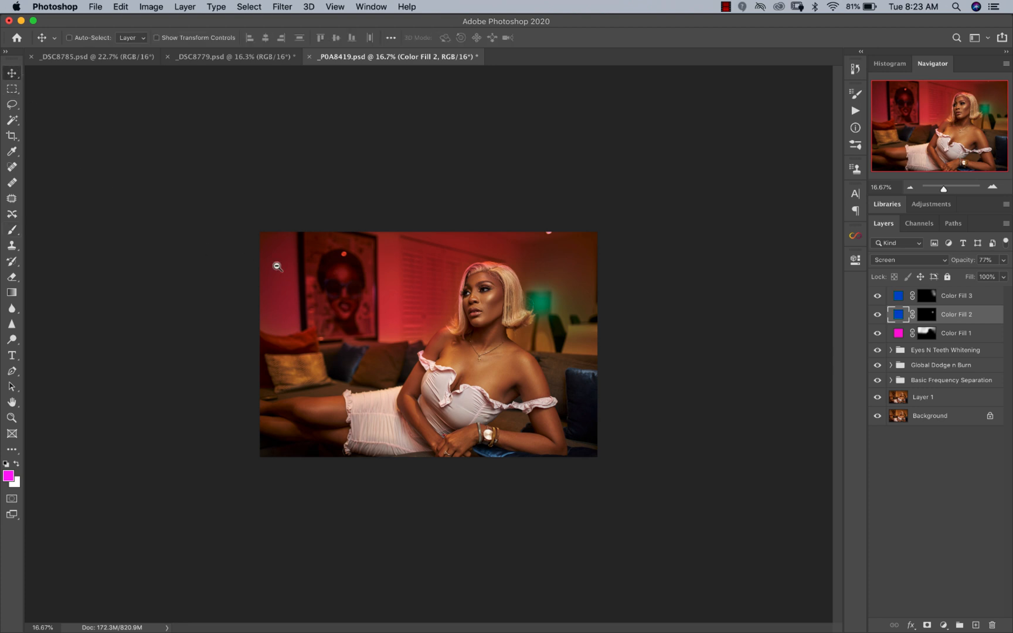
Step: Add an empty layer directly above the Screen-mode lamp fill and choose the Brush tool with white as foreground colour
key("super+equal")
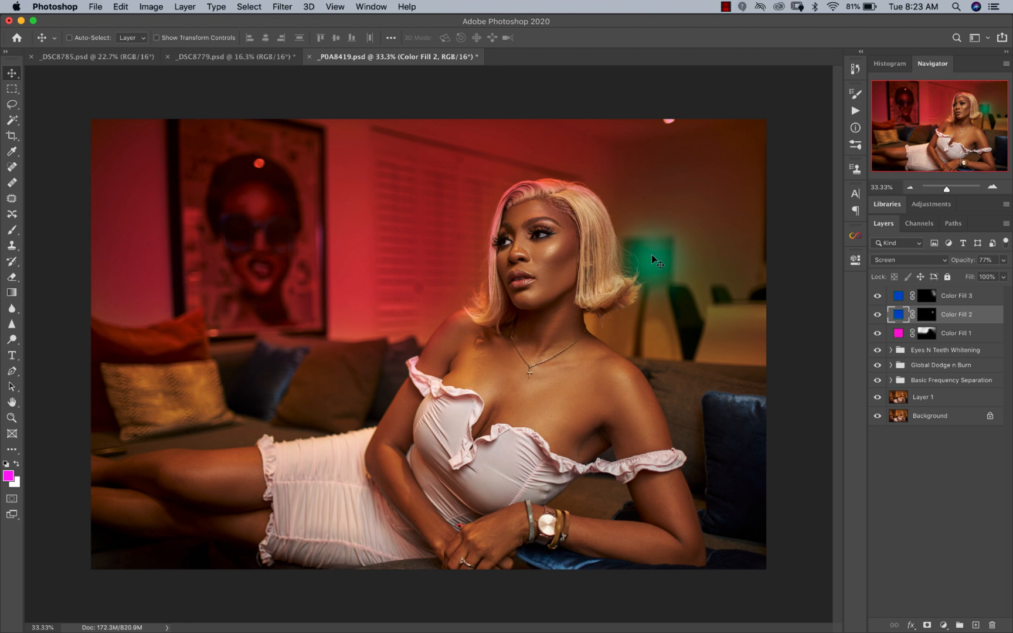
left_click(976, 625)
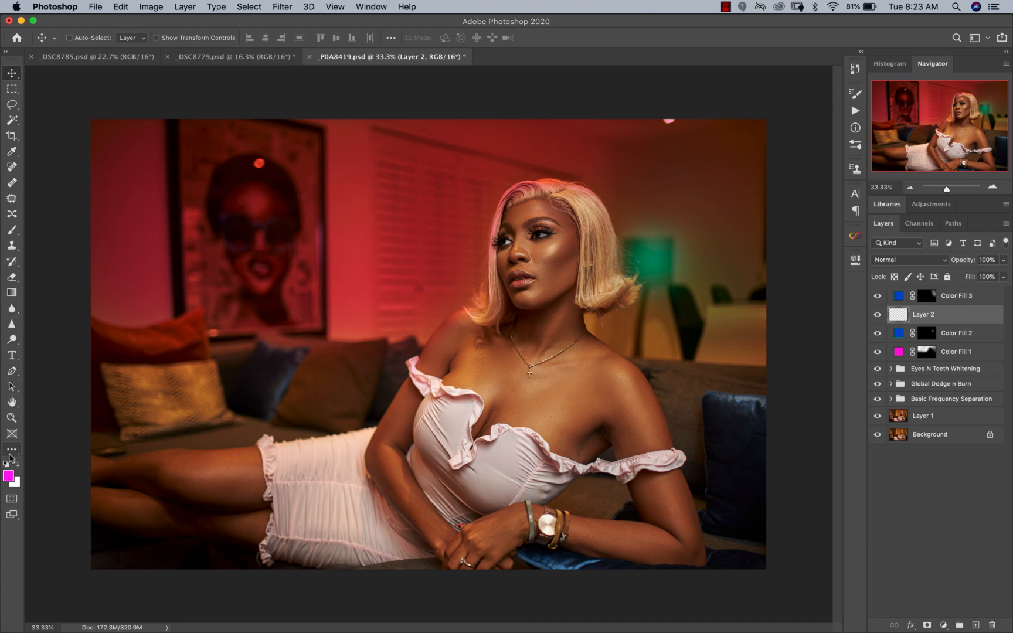
left_click(12, 230)
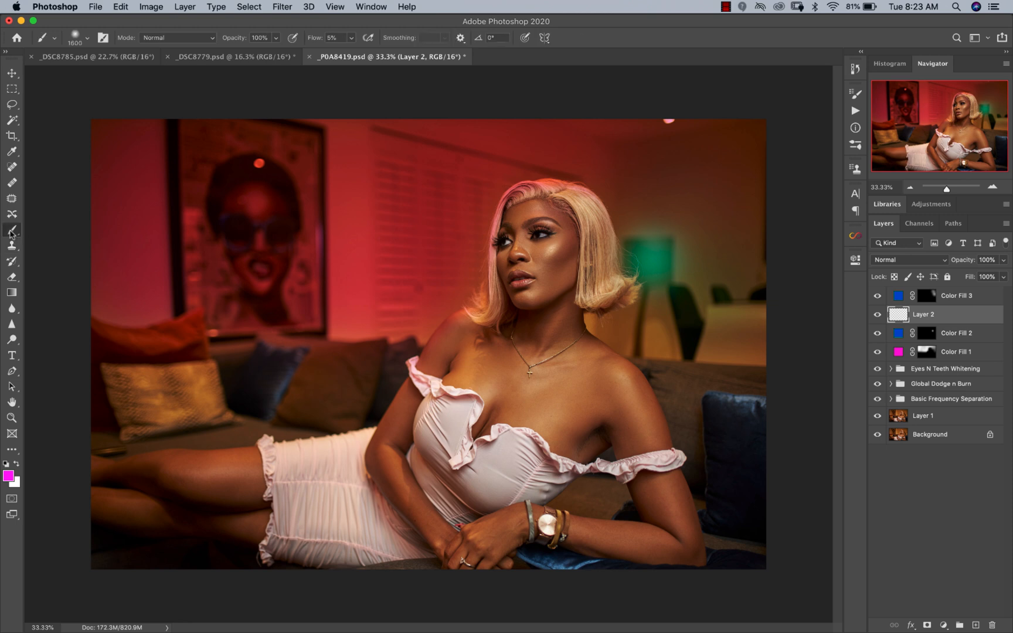
left_click(12, 231)
left_click(56, 228)
left_click(17, 463)
Step: Size the brush to 500 px and set the new empty layer's blend mode to Screen
key("bracketleft")
key("bracketleft")
key("bracketleft")
key("bracketleft")
key("bracketleft")
key("bracketleft")
key("bracketleft")
key("bracketleft")
key("bracketleft")
key("bracketleft")
key("bracketright")
key("bracketright")
key("bracketright")
key("bracketright")
key("bracketright")
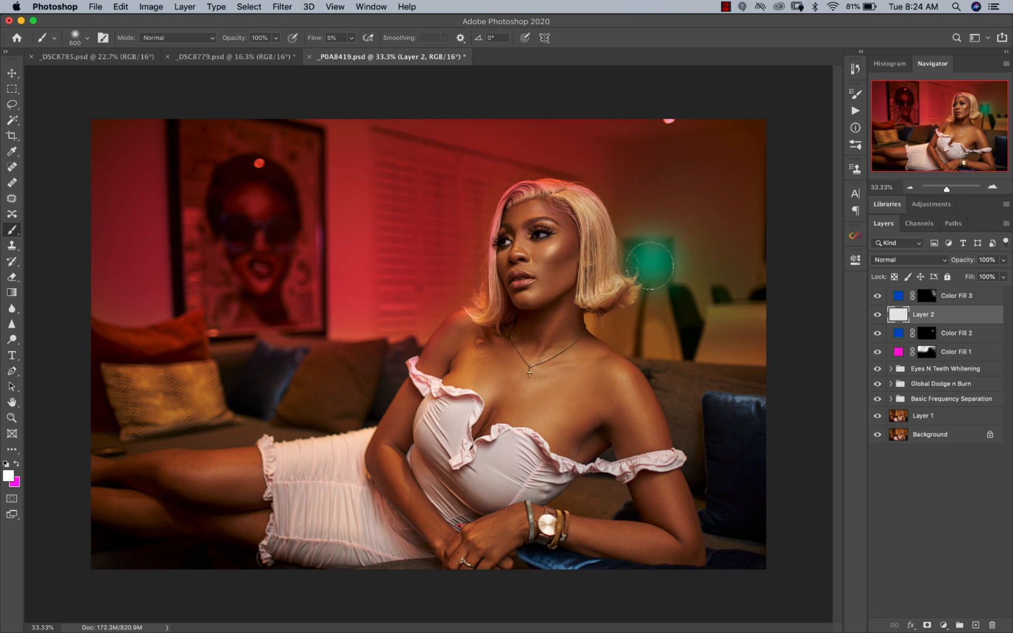
left_click(909, 259)
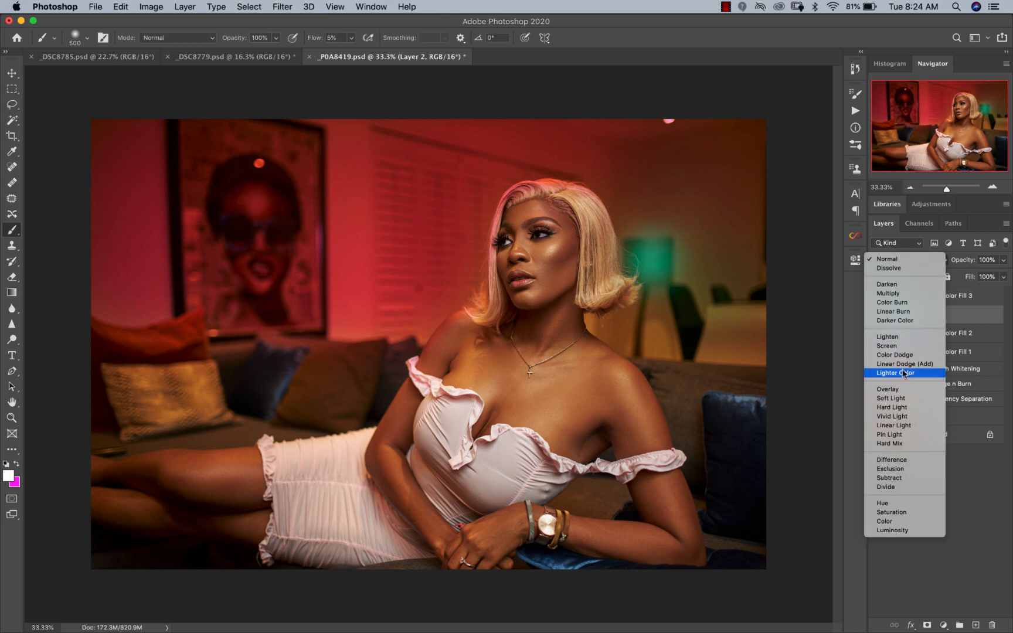
left_click(897, 347)
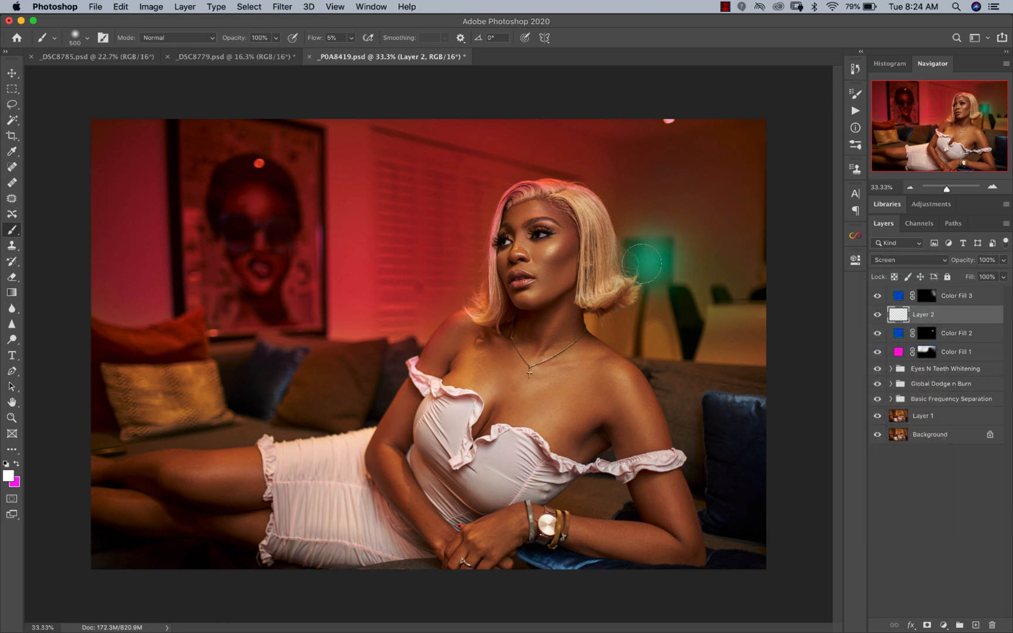
key("z")
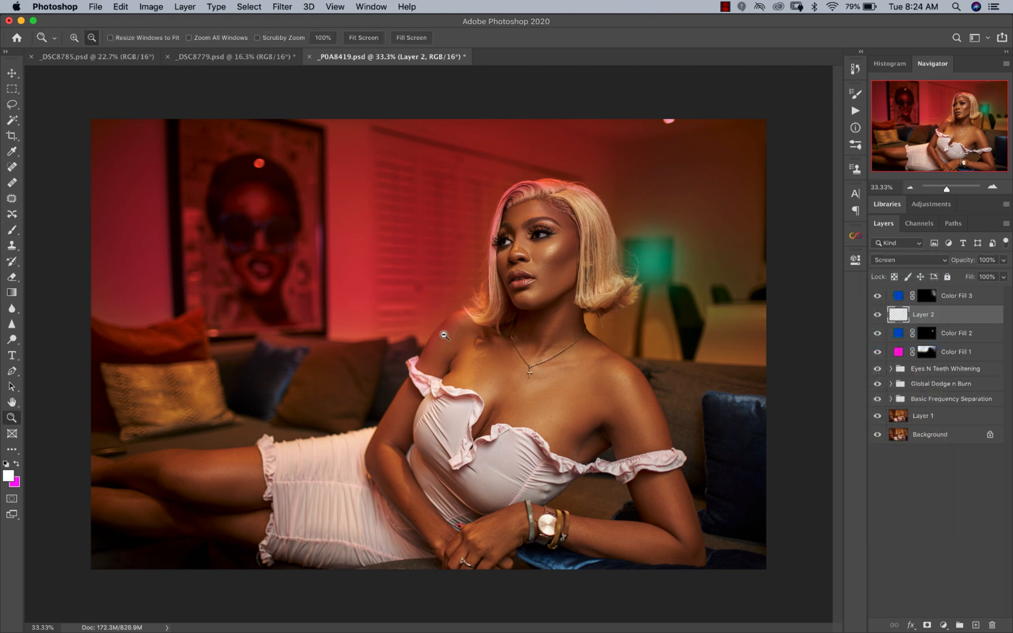
left_click(447, 334)
left_click(446, 335)
left_click(354, 331, "alt")
left_click(355, 331, "alt")
key("b")
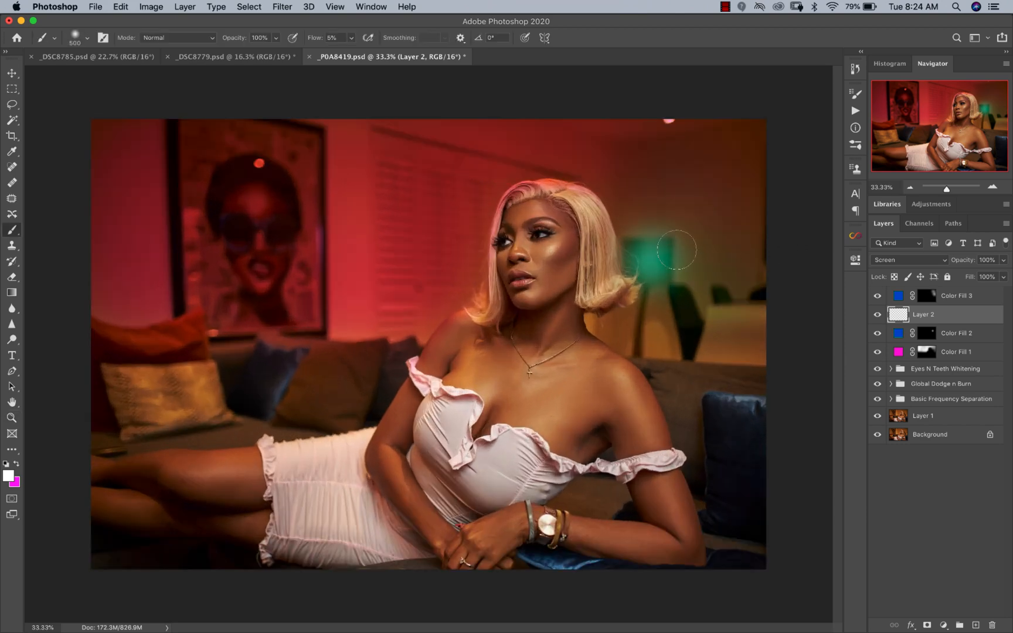
Step: Try orange (ffae00) and red (ff0000) as the Screen-mode lamp fill's colour, and discard the colour change
double_click(899, 334)
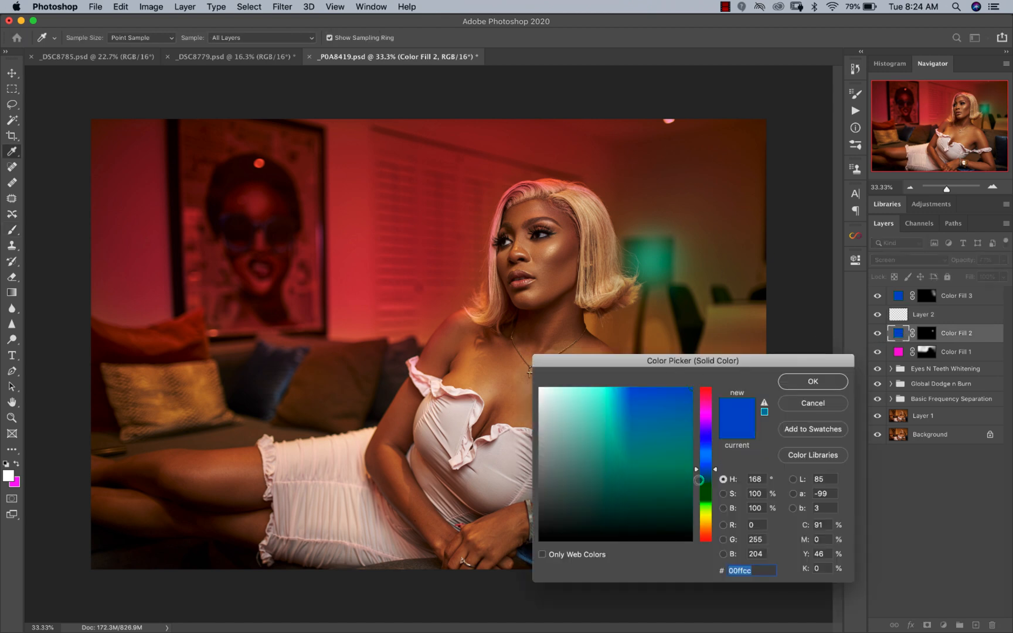
left_click_drag(696, 508, 695, 518)
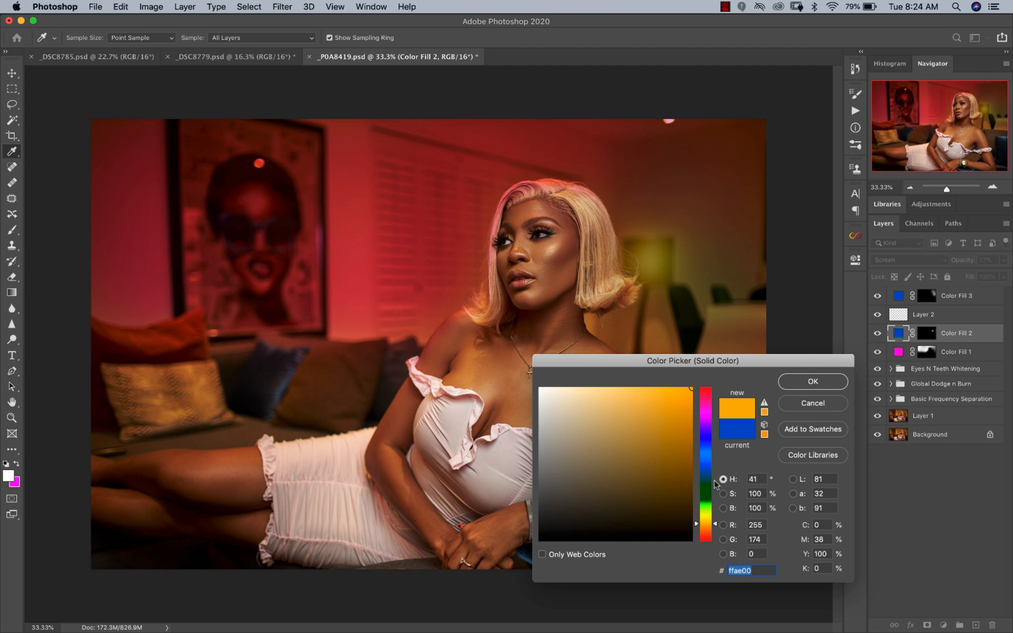
left_click(698, 541)
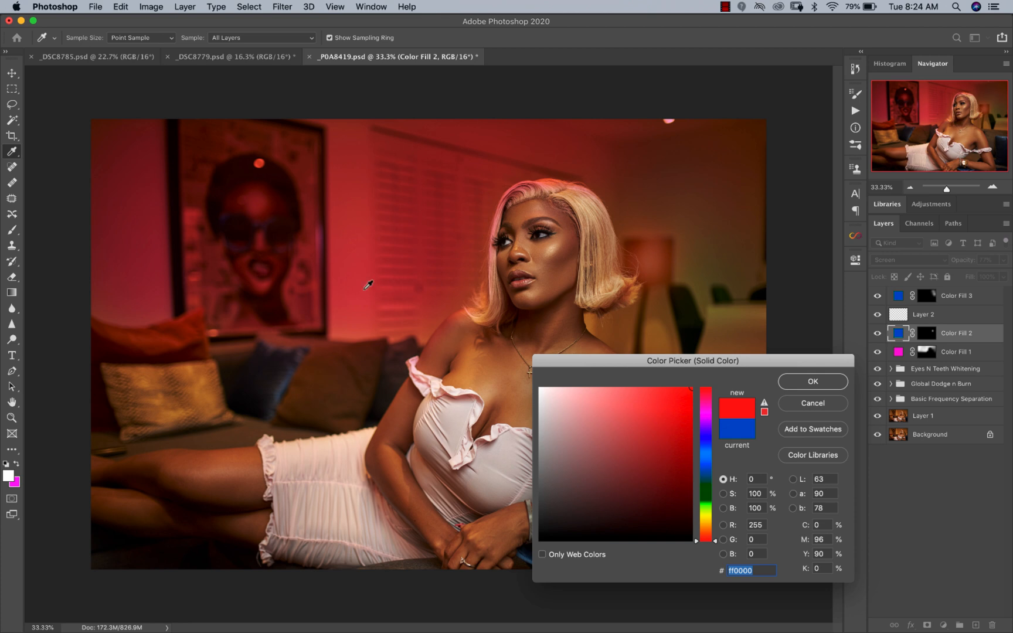
left_click_drag(694, 541, 697, 475)
left_click(798, 403)
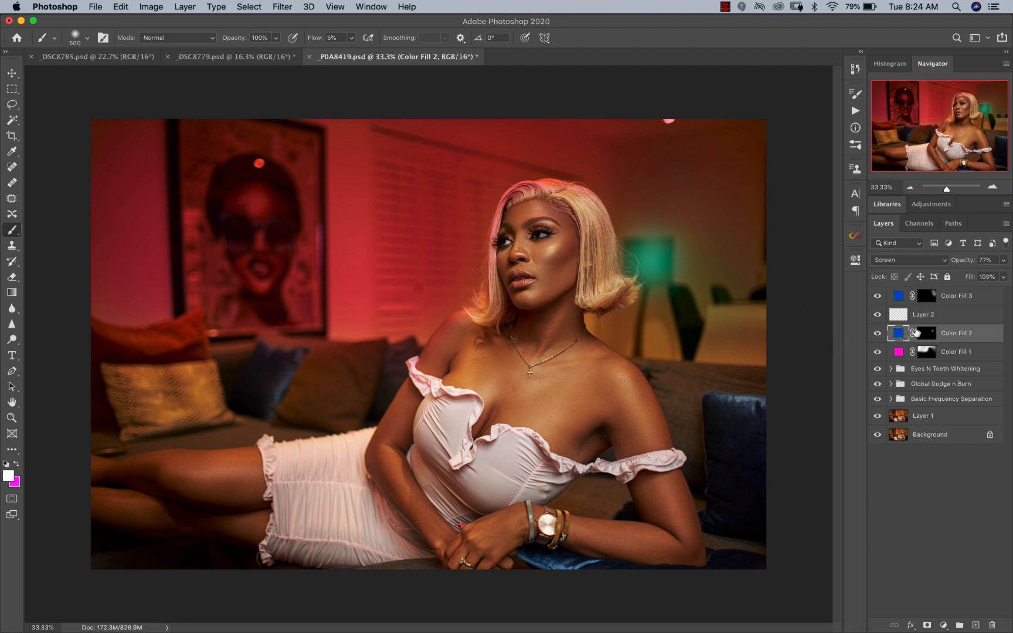
Step: Select the topmost teal fill layer and change its blend mode from Darken to Screen
left_click(950, 319)
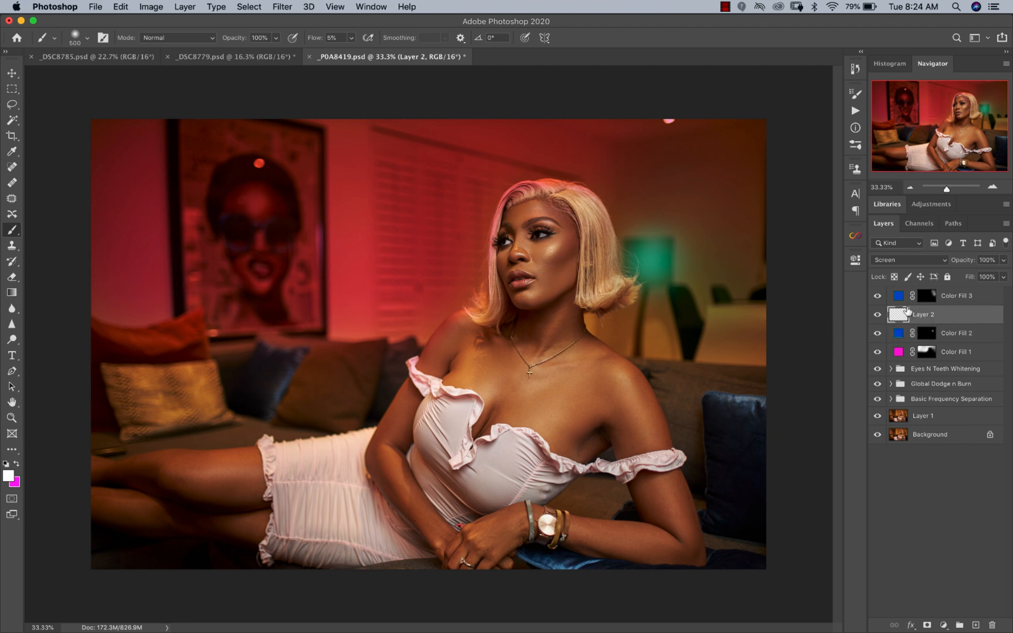
double_click(898, 298)
key("Escape")
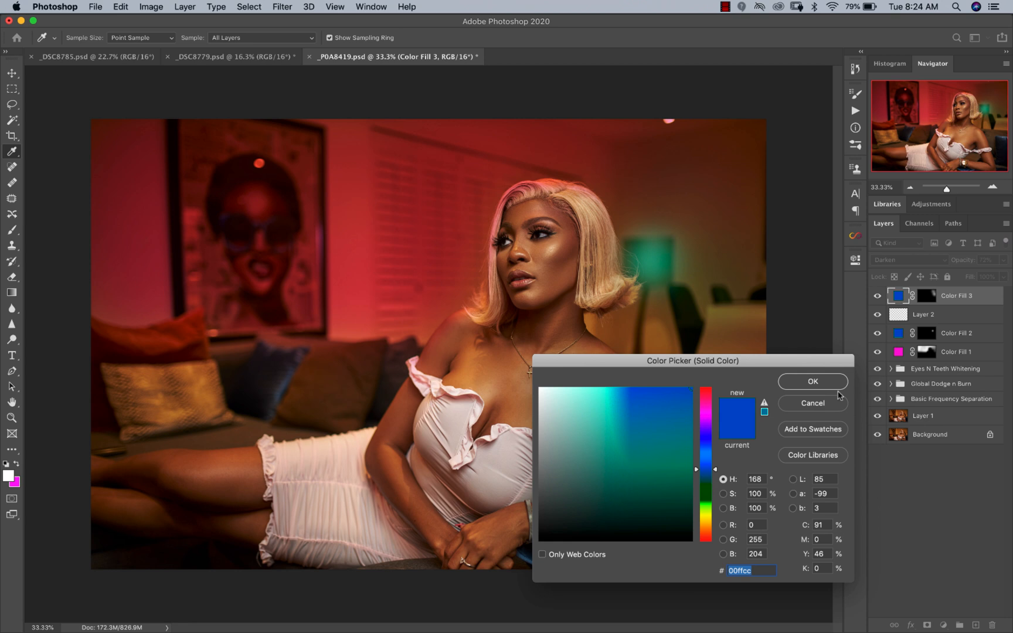
left_click(892, 262)
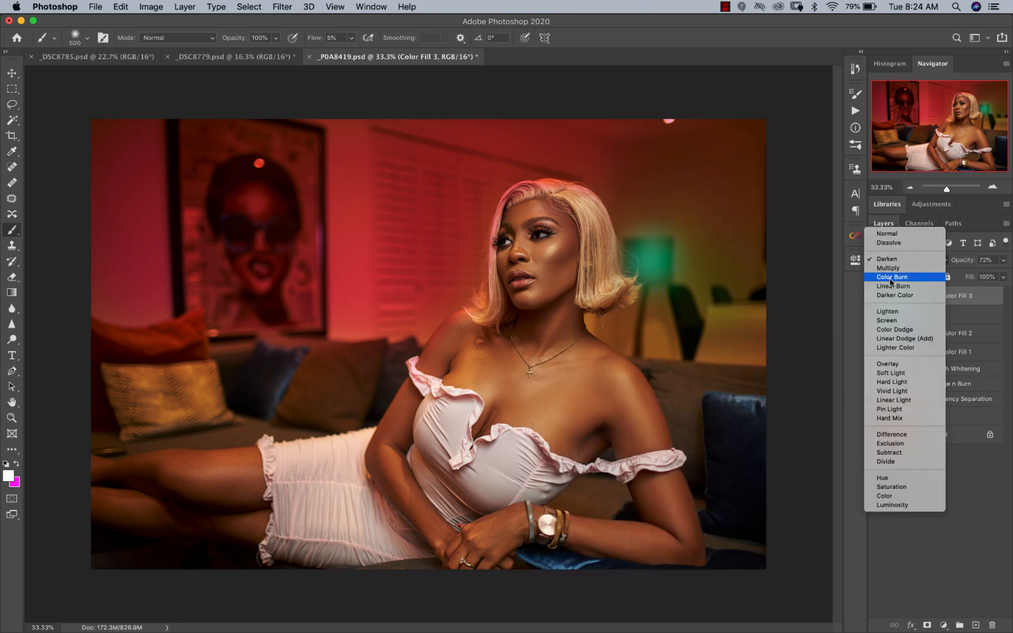
left_click(891, 312)
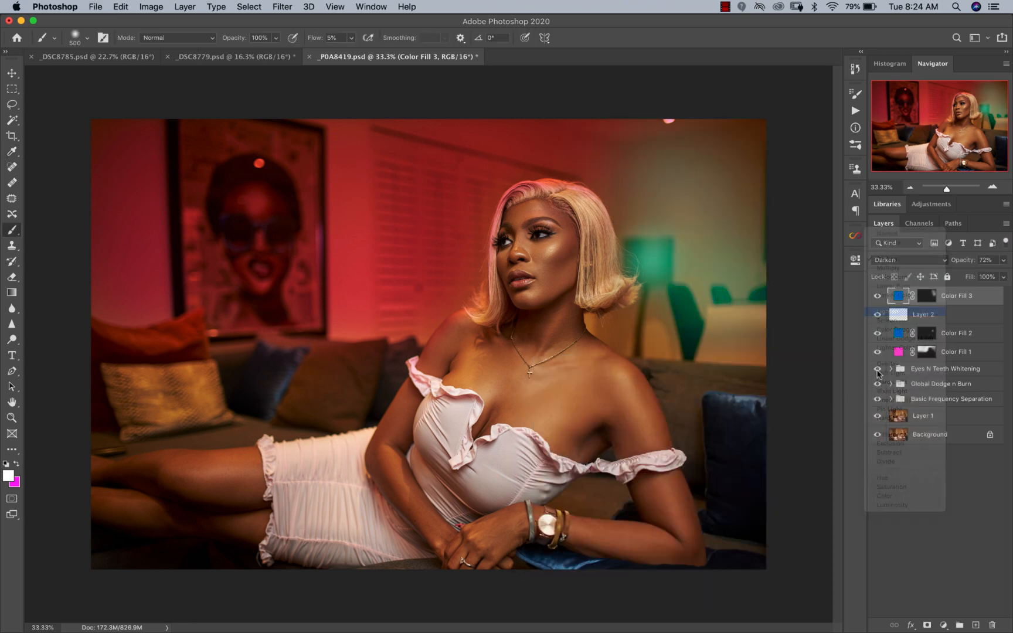
left_click(890, 262)
left_click(889, 270)
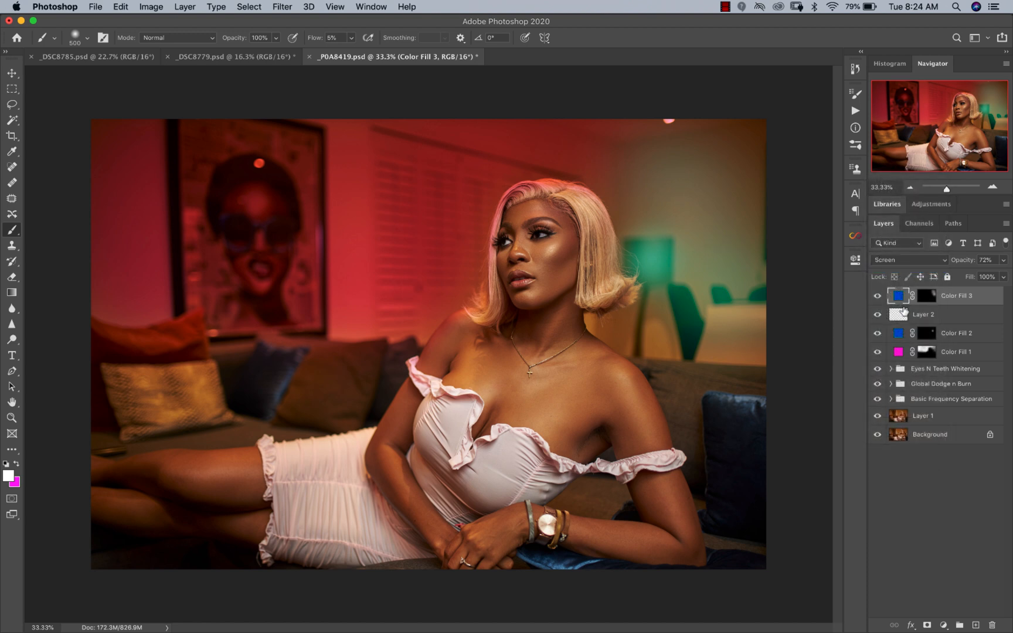
Step: Try Linear Burn on the topmost teal fill, compare it with the layer hidden, and return to Screen
left_click(894, 264)
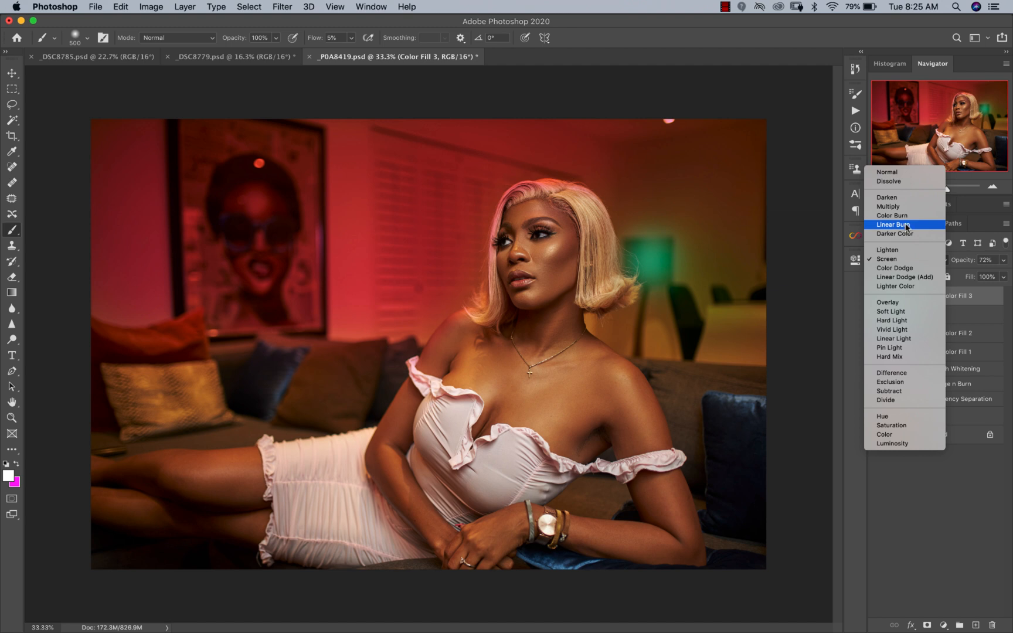
left_click(907, 227)
left_click(876, 297)
left_click(875, 298)
left_click(890, 262)
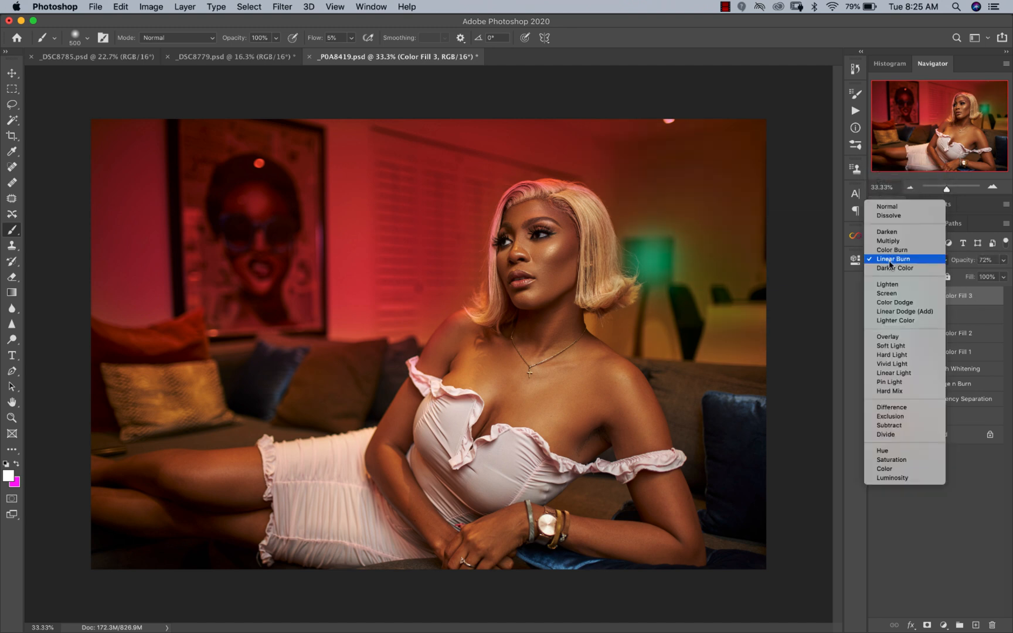
left_click(886, 290)
Step: Set the topmost teal fill layer to Lighten blending, compare with it hidden, and reduce its opacity to 29%
left_click_drag(1002, 260, 970, 277)
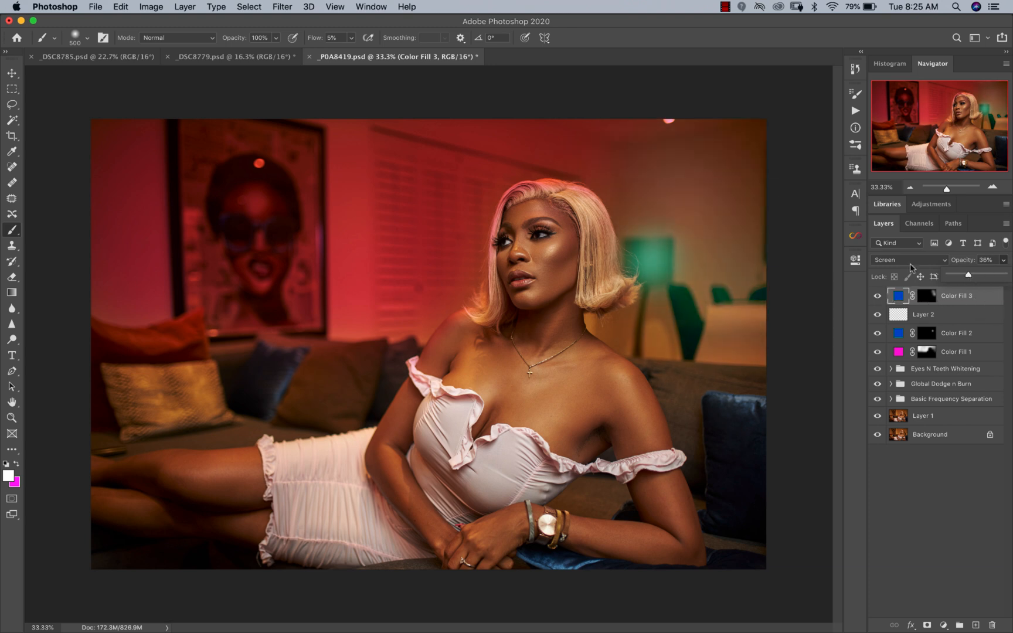
left_click(924, 260)
left_click(924, 251)
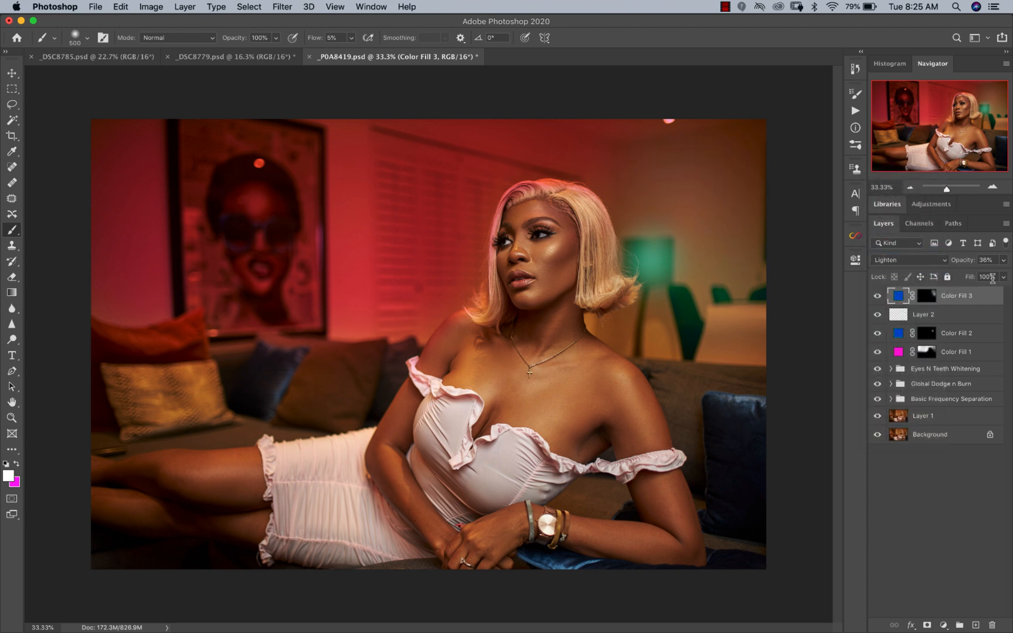
left_click(877, 296)
left_click(877, 296)
left_click(1003, 259)
left_click_drag(977, 272, 964, 276)
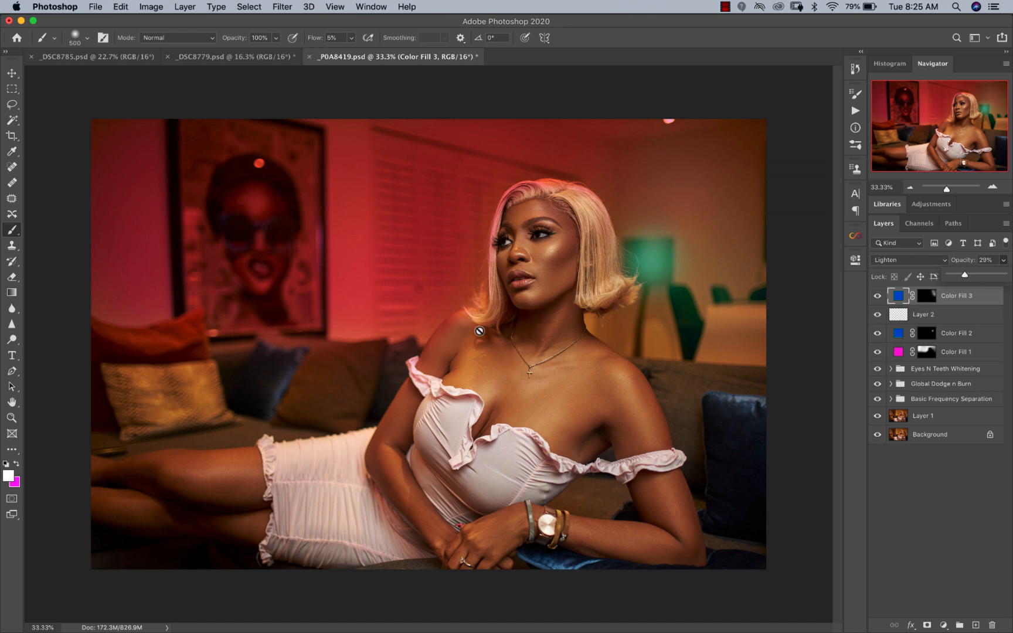
Step: Paint black on the magenta fill's mask with a 250 px brush at 22% flow to remove the tint from the woman's hair
left_click(926, 352)
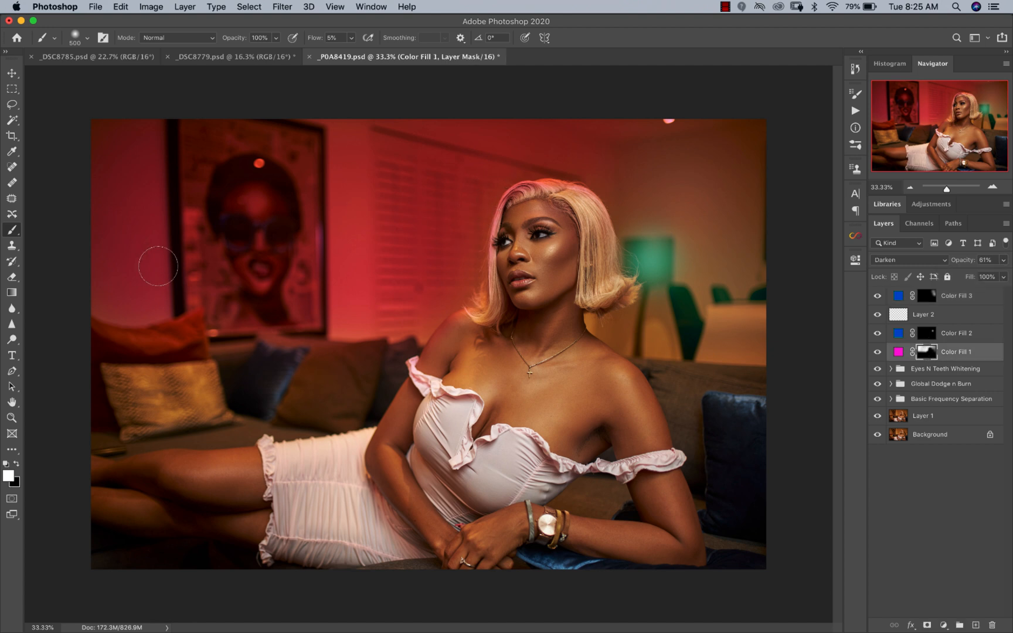
left_click_drag(350, 41, 366, 54)
left_click(885, 260)
left_click(886, 259)
key("bracketleft")
key("bracketleft")
key("bracketleft")
key("bracketleft")
key("bracketleft")
left_click_drag(594, 228, 598, 246)
key("x")
key("z")
left_click(550, 318, "alt")
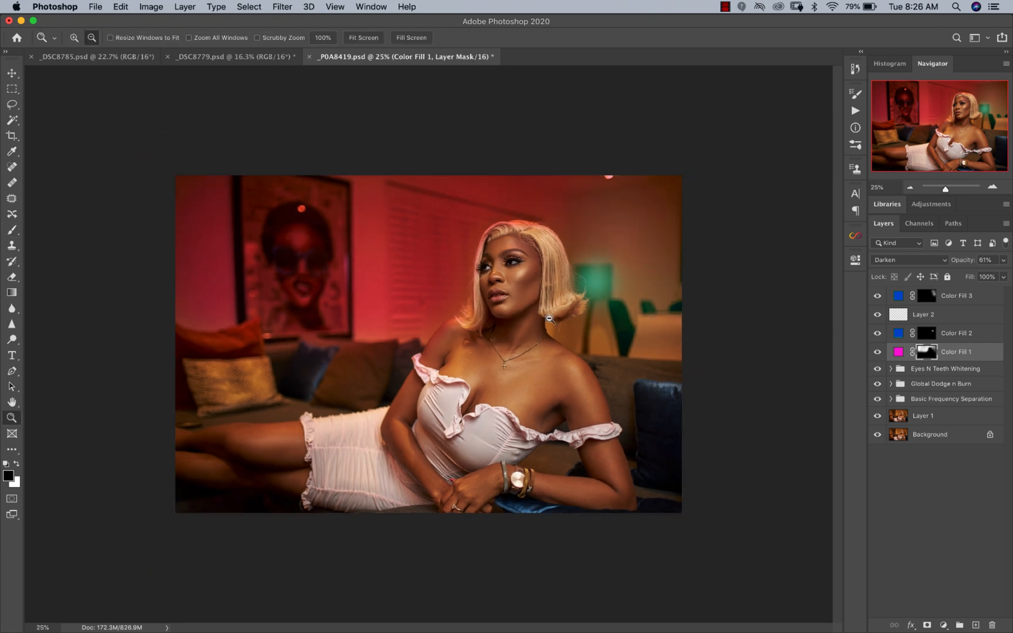
key("b")
left_click(12, 73)
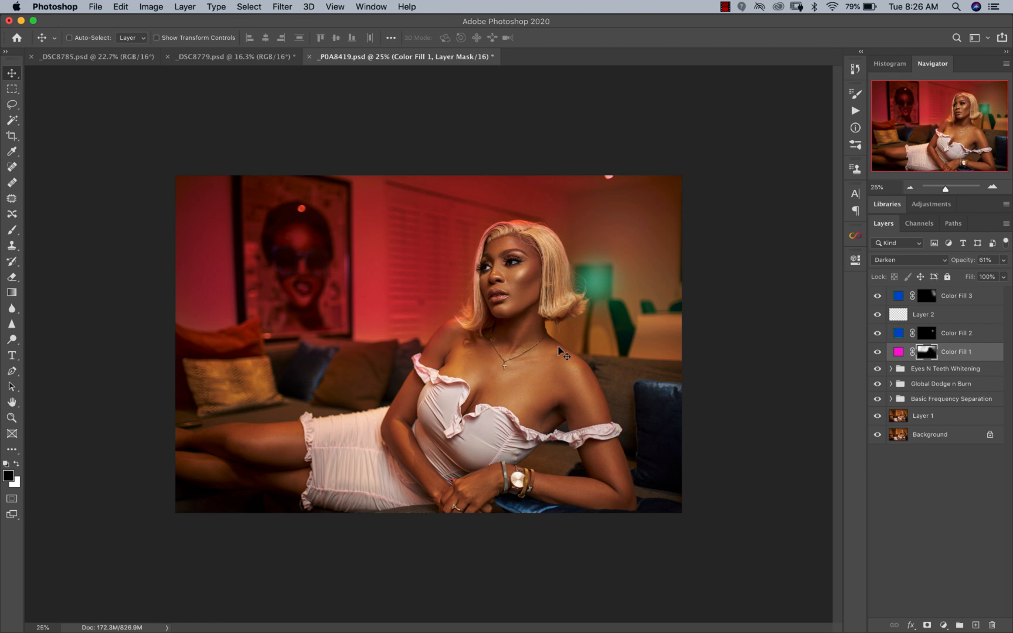
Step: Add a new layer above all fills and draw a reversed radial gradient from the face to the lower body as a dark vignette
left_click(959, 296)
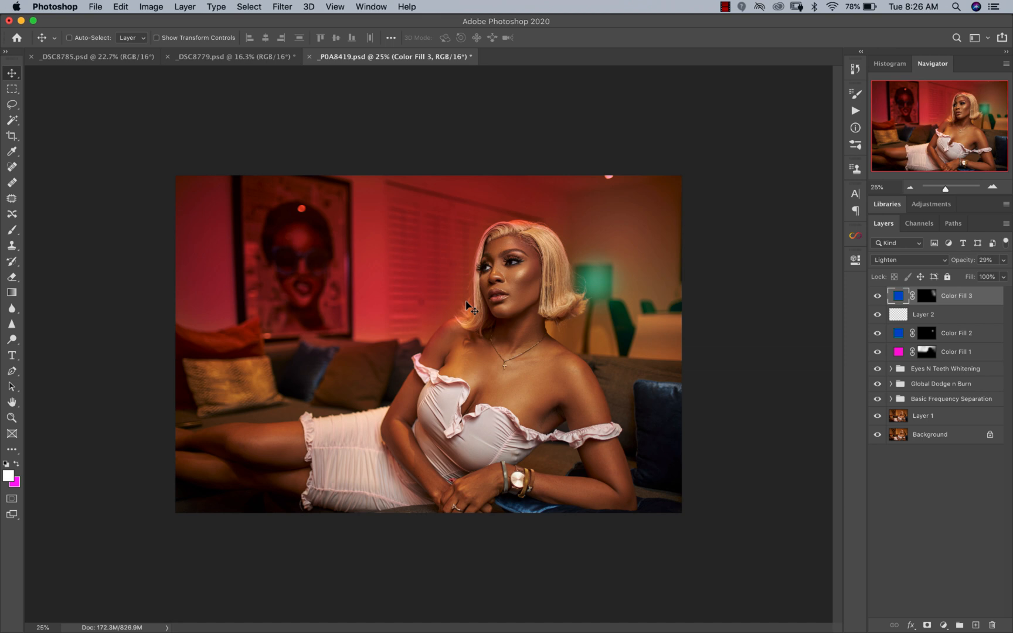
left_click(543, 365, "super")
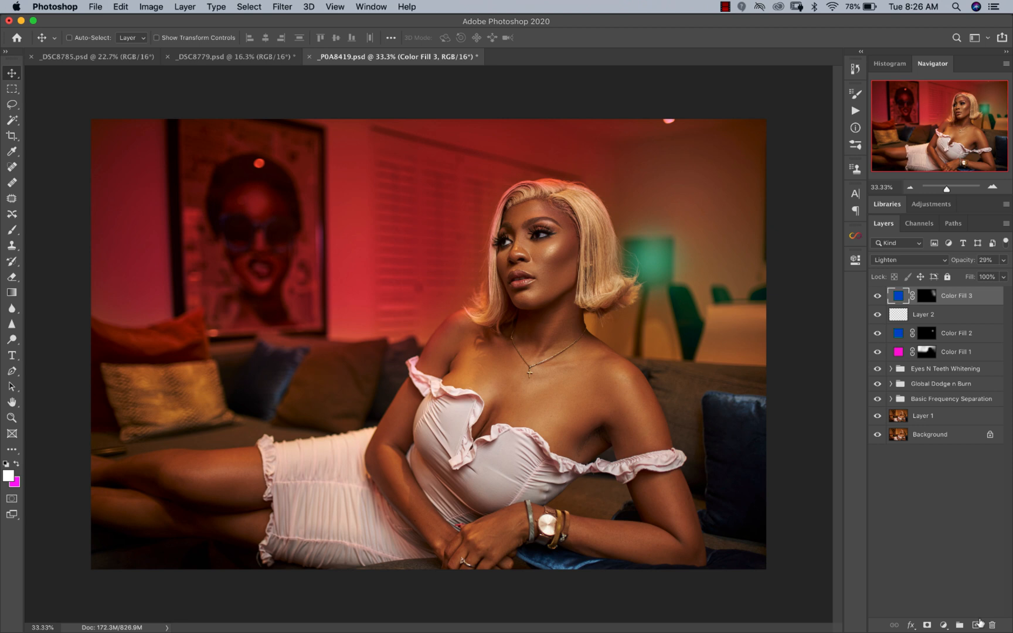
left_click(976, 625)
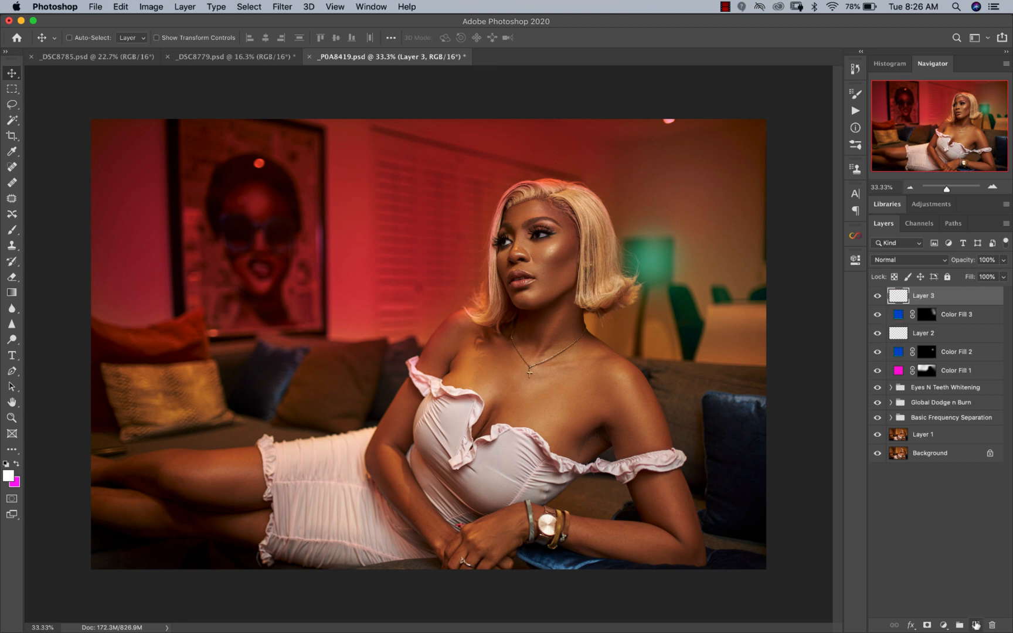
left_click(12, 292)
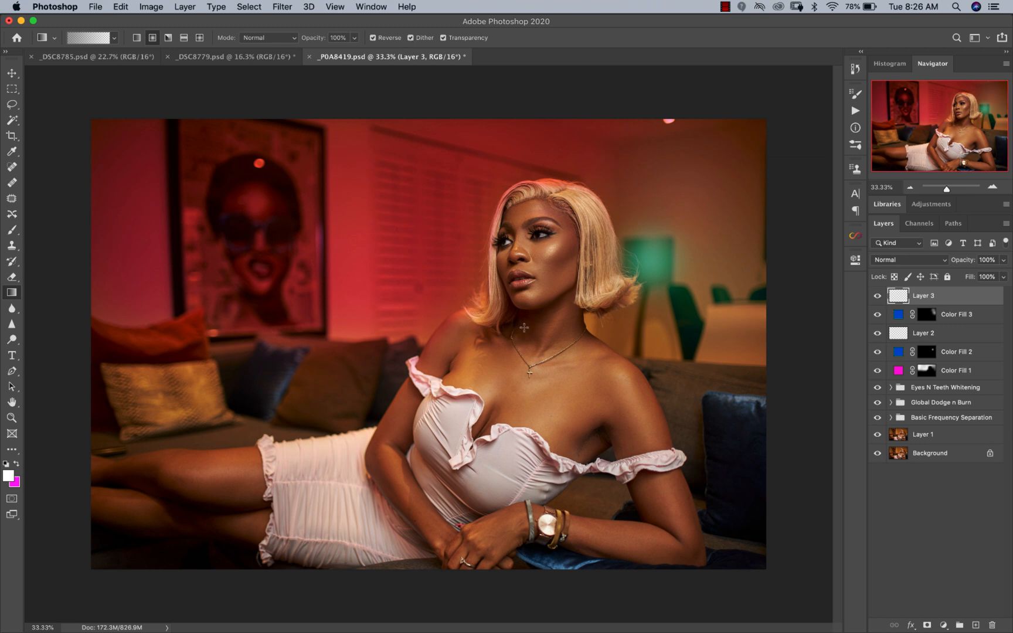
left_click_drag(534, 252, 542, 481)
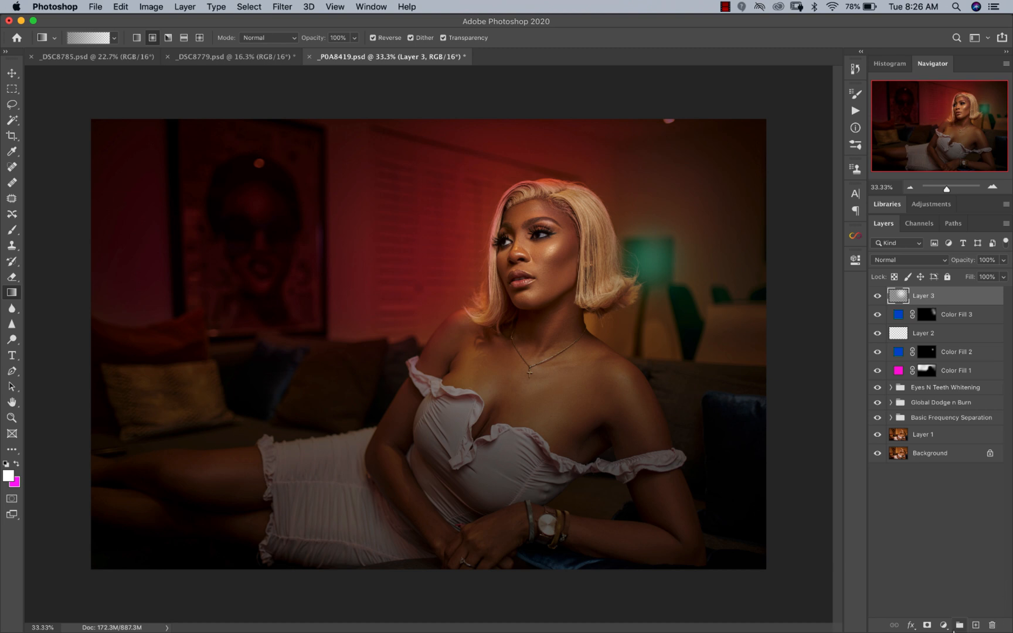
Step: Add a layer mask to the vignette layer and paint black over the woman's face and chest with a 3200 px brush at 22% flow
left_click(927, 626)
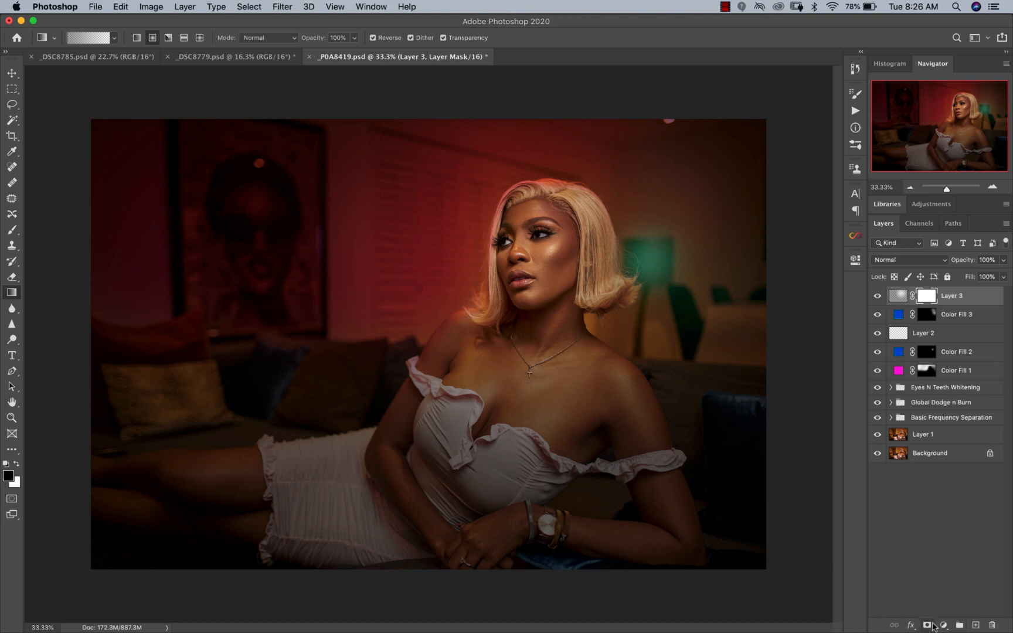
left_click_drag(11, 230, 47, 231)
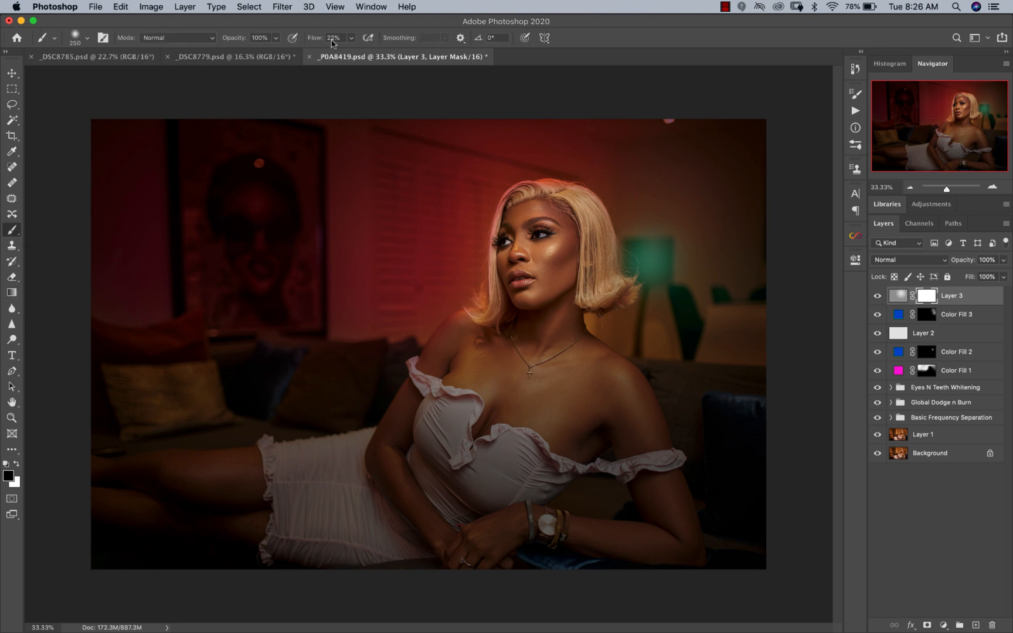
key("bracketright")
key("bracketright")
key("bracketright")
key("bracketright")
key("bracketright")
key("bracketright")
key("bracketright")
key("bracketright")
key("bracketright")
key("bracketright")
key("bracketright")
key("bracketright")
key("bracketright")
key("bracketright")
key("bracketright")
key("bracketright")
key("bracketright")
key("bracketright")
key("bracketright")
key("bracketright")
key("bracketright")
key("bracketright")
key("bracketright")
key("bracketright")
key("bracketright")
key("bracketright")
key("bracketright")
key("bracketright")
key("bracketright")
key("bracketright")
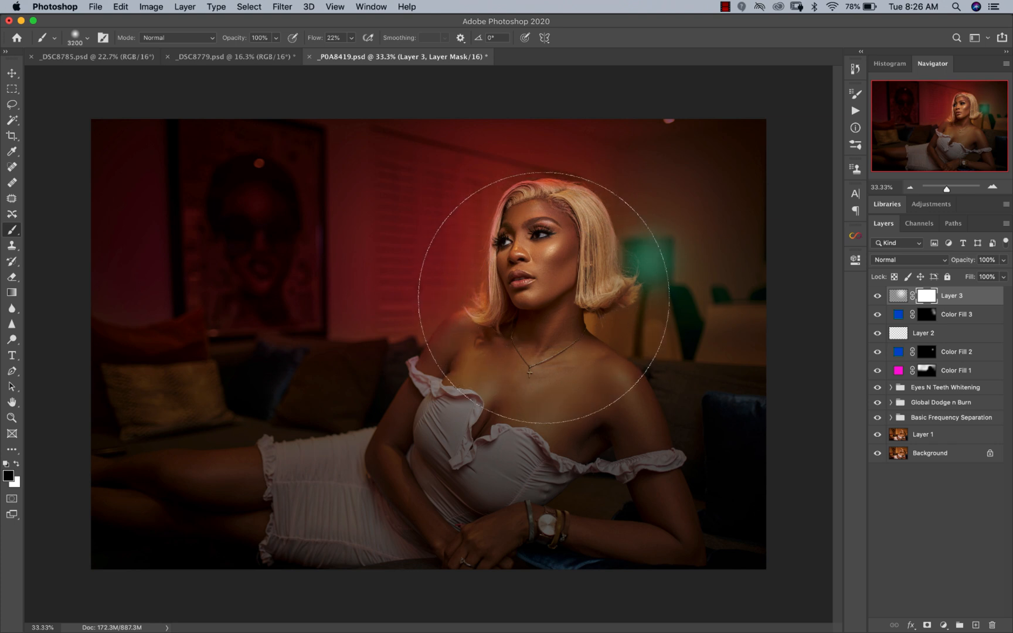
left_click(537, 303)
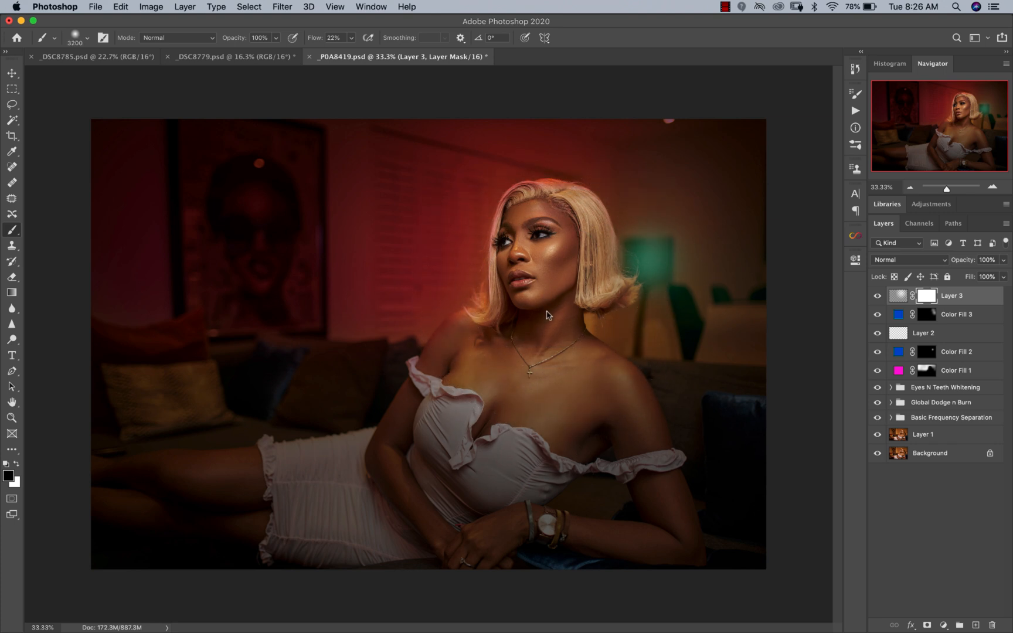
left_click(526, 329)
left_click(525, 308)
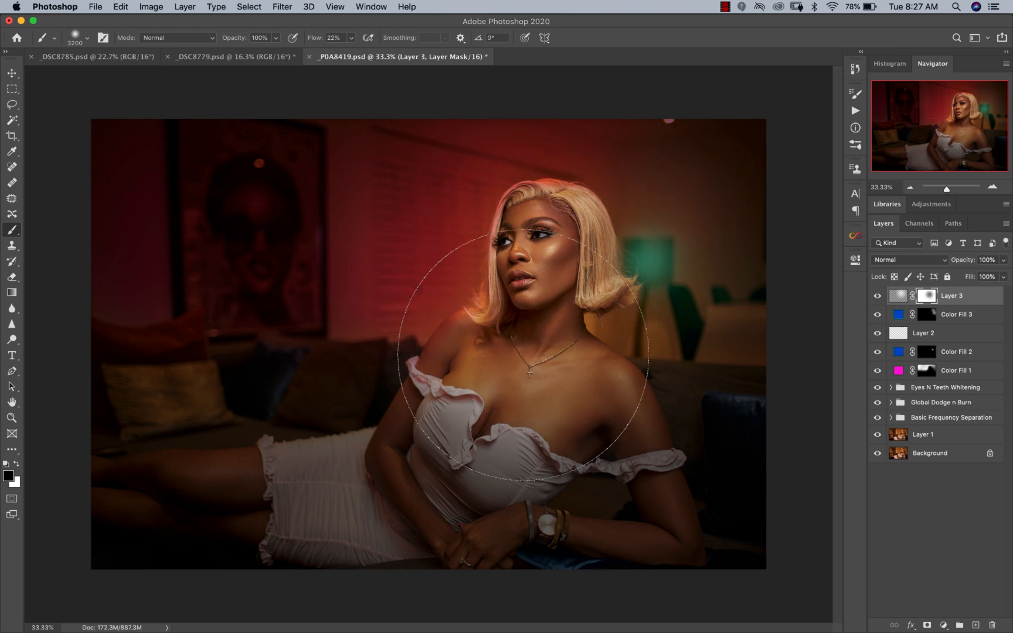
left_click(452, 443)
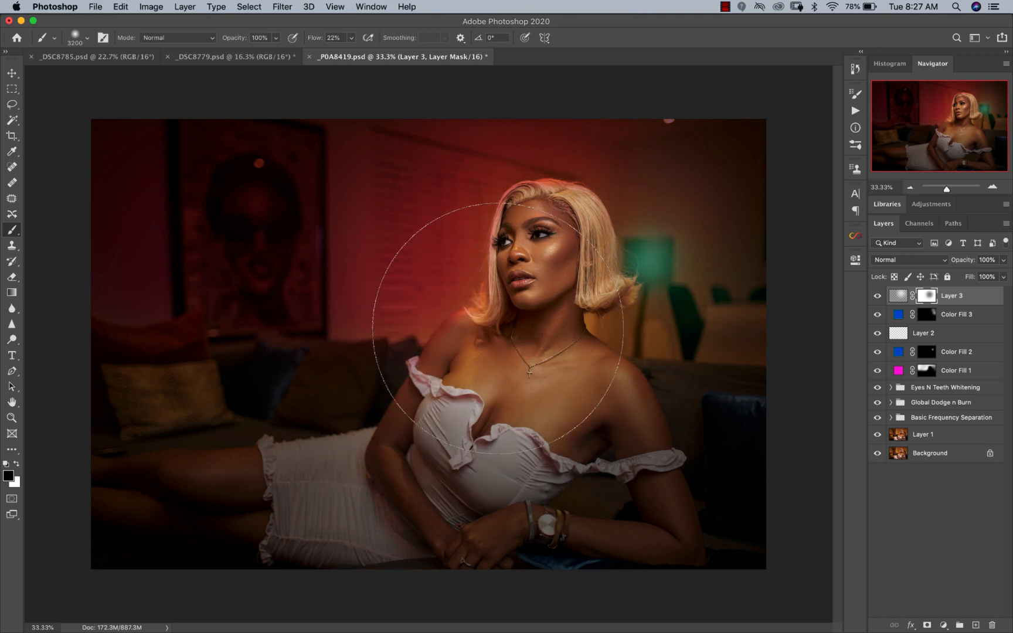
left_click(512, 343)
key("bracketleft")
key("bracketleft")
key("bracketleft")
key("bracketleft")
key("bracketleft")
key("bracketleft")
key("bracketleft")
key("bracketleft")
key("bracketleft")
key("bracketleft")
key("bracketleft")
key("bracketleft")
key("bracketleft")
key("bracketleft")
key("bracketleft")
key("bracketleft")
key("bracketleft")
key("bracketleft")
key("bracketleft")
key("bracketleft")
key("bracketleft")
key("bracketleft")
key("bracketleft")
key("bracketleft")
key("bracketleft")
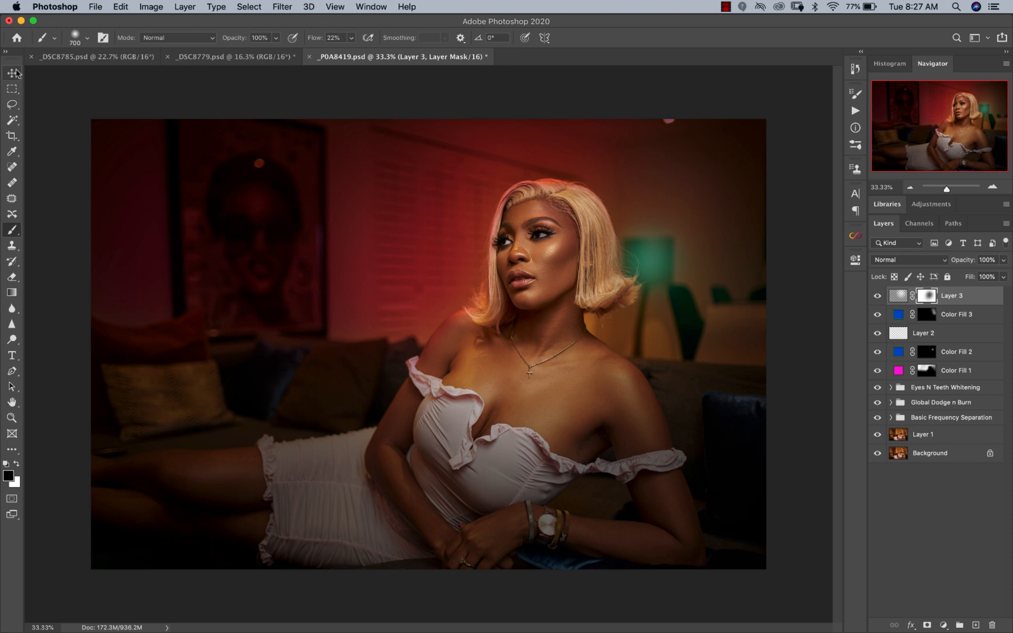
key("z")
left_click(460, 371, "alt")
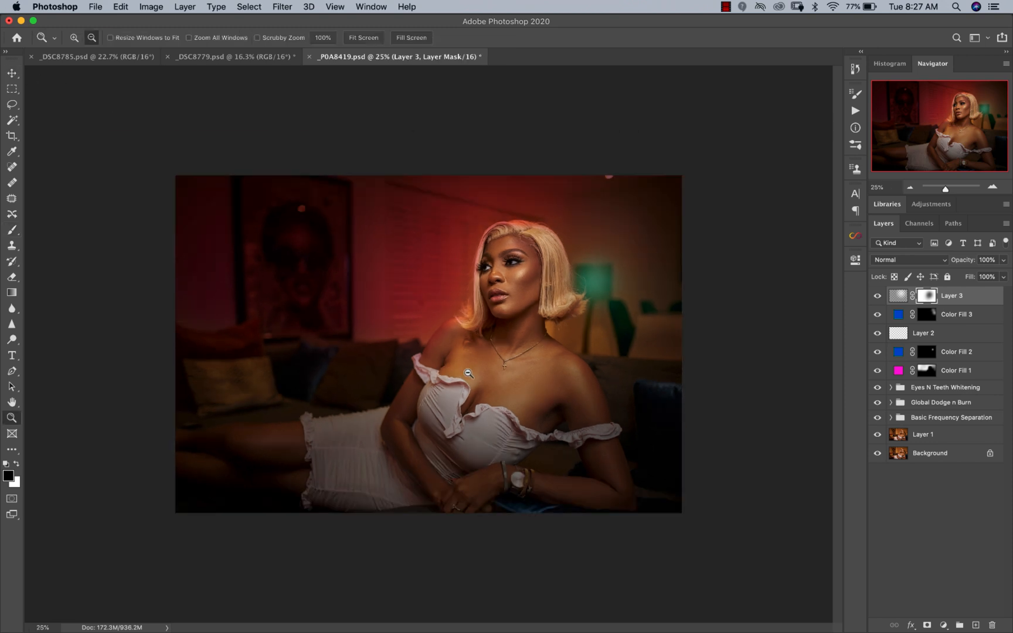
left_click(410, 378)
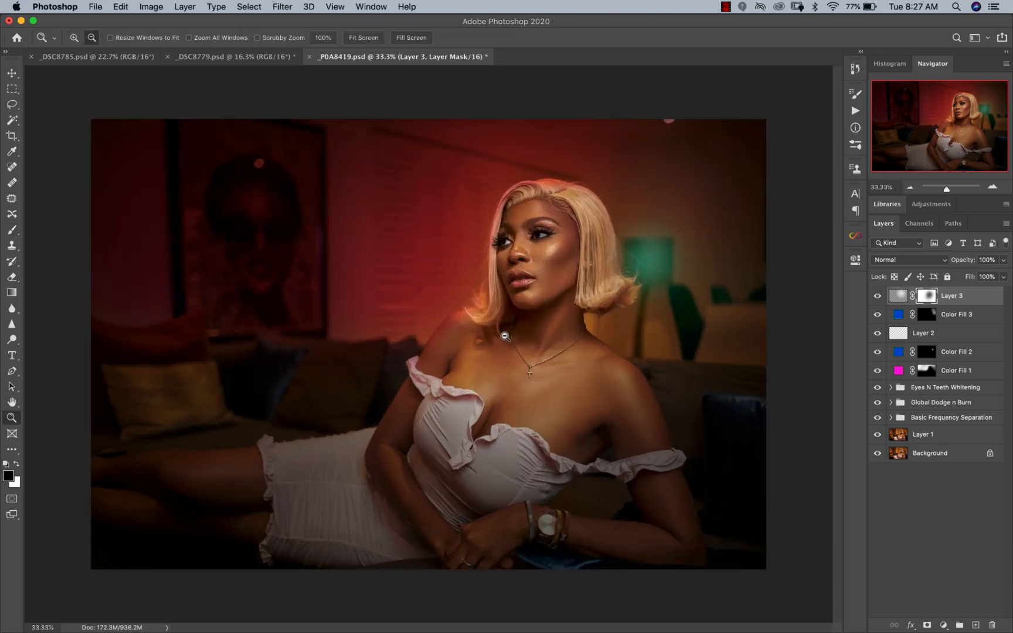
key("v")
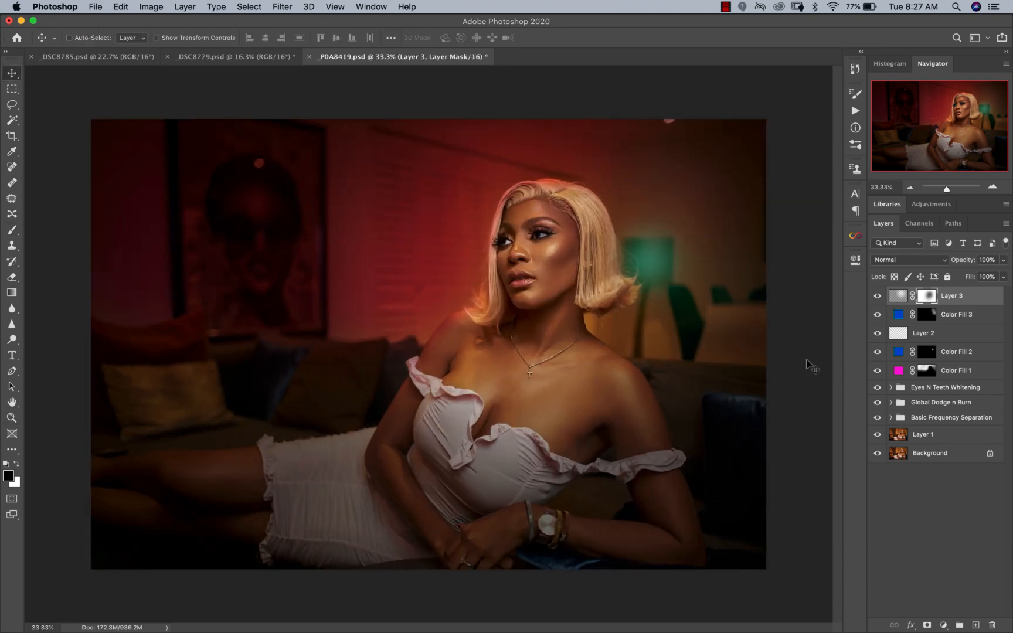
Step: Add a Color Lookup adjustment layer above the vignette and load the 3DLUT file Signature Skintone 4.CUBE
left_click(943, 623)
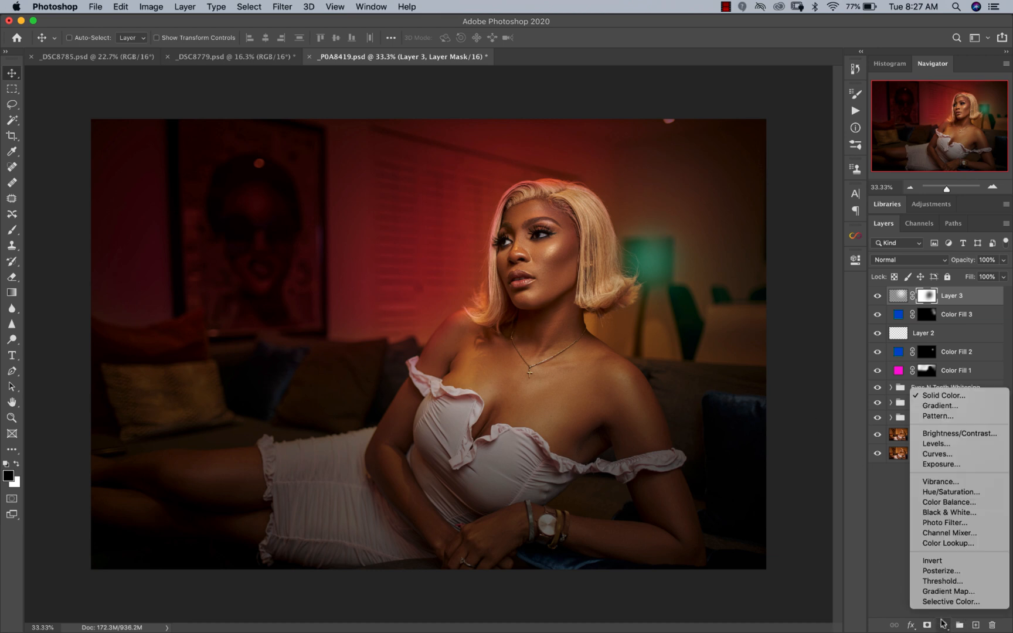
left_click(947, 544)
left_click(732, 296)
left_click(727, 295)
left_click(440, 187)
left_click(718, 360)
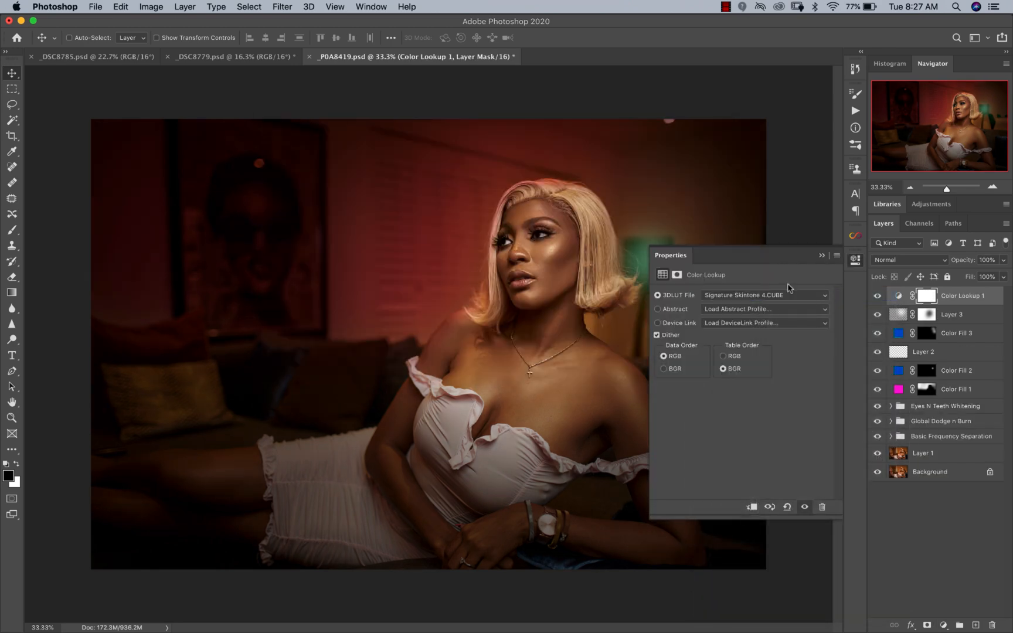
left_click(822, 257)
Step: Compare the image with the Color Lookup layer hidden and reduce that layer's opacity to 48%
left_click(878, 297)
left_click(878, 296)
left_click(878, 297)
left_click(878, 296)
left_click(1003, 261)
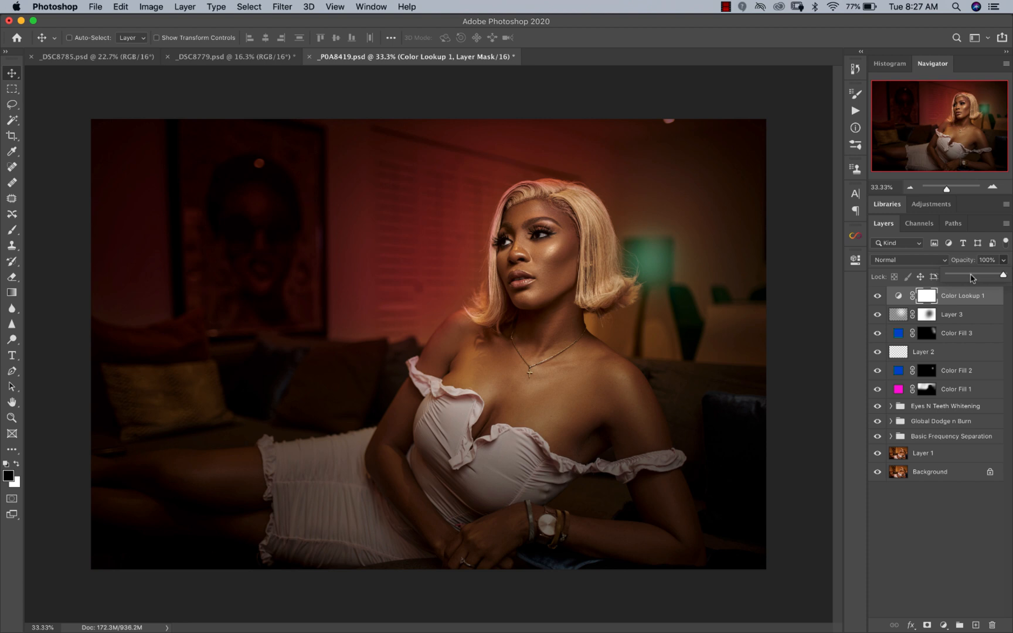
left_click_drag(973, 275, 975, 275)
left_click(945, 299)
left_click(898, 296)
left_click(878, 296)
left_click(878, 296)
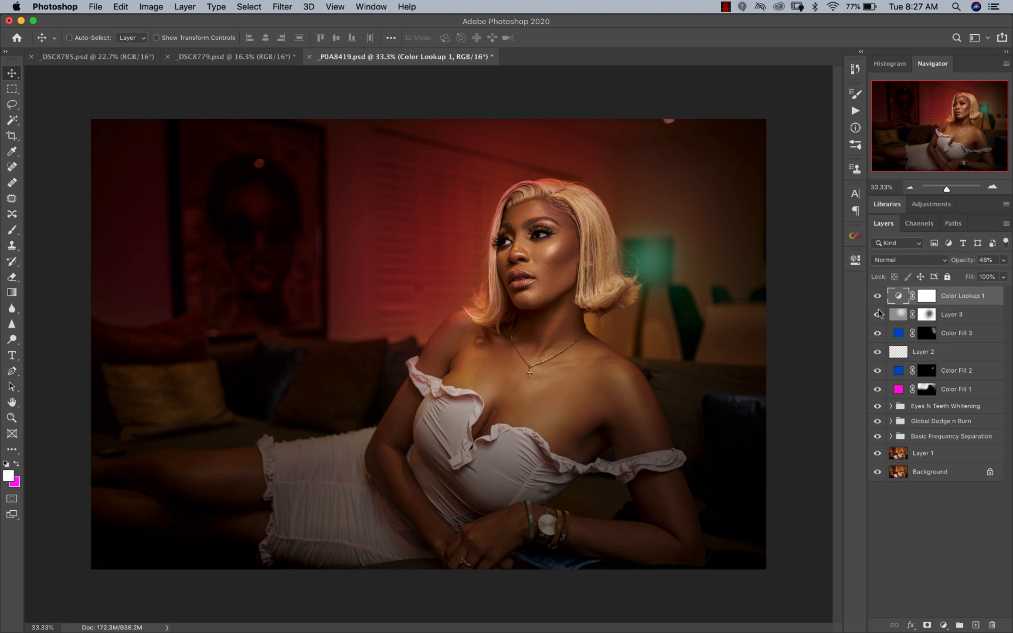
Step: Add a Curves adjustment above the Color Lookup layer, raising the highlights and lifting the shadow point from input 56 to output 71
key("z")
left_click(469, 327, "alt")
left_click(468, 327, "alt")
left_click(468, 328)
left_click(537, 317, "alt")
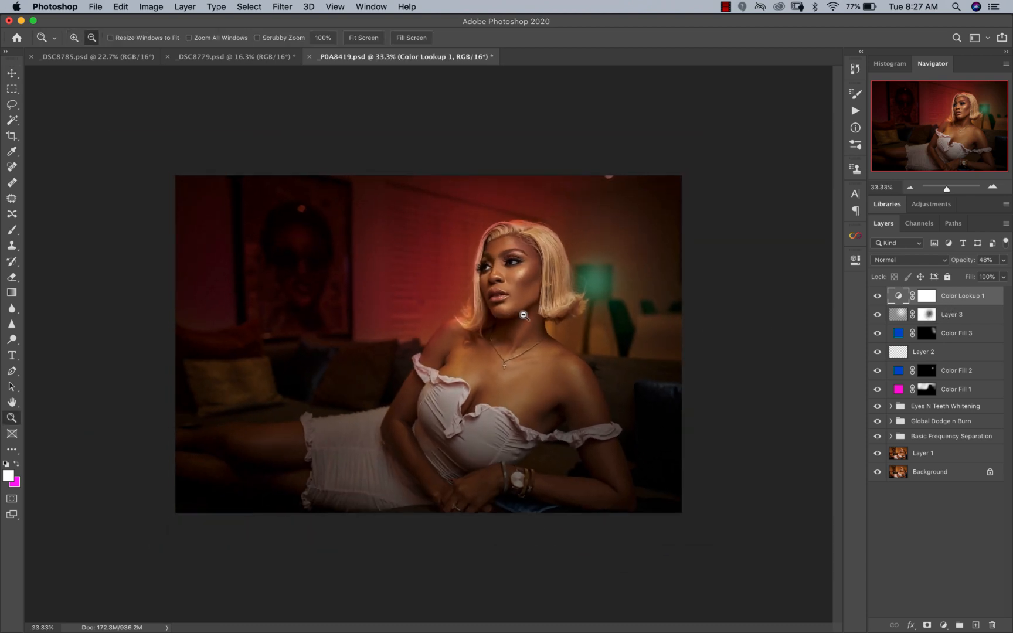
key("v")
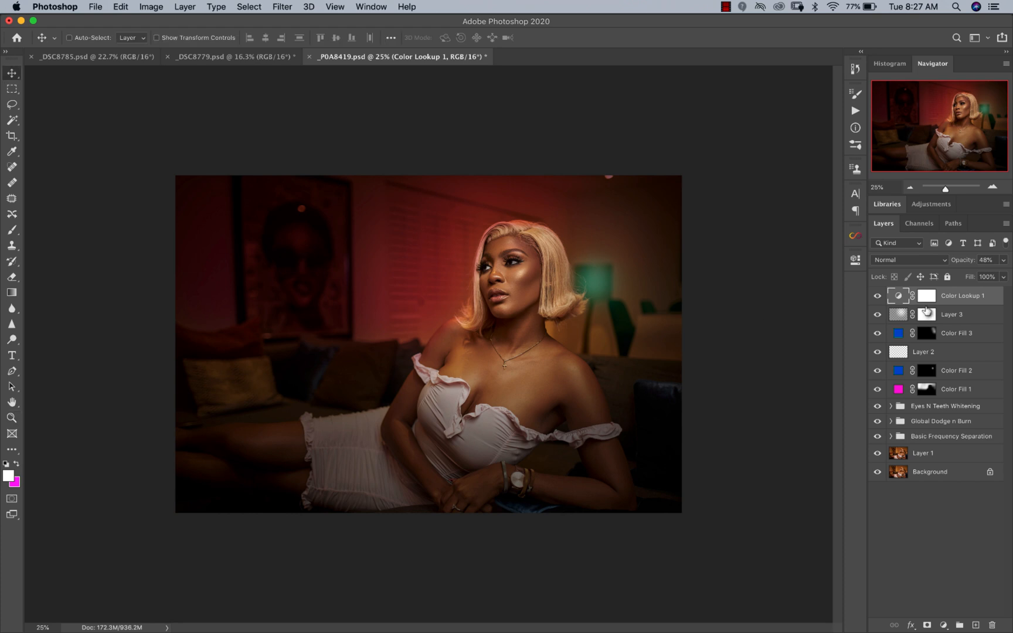
left_click(958, 339)
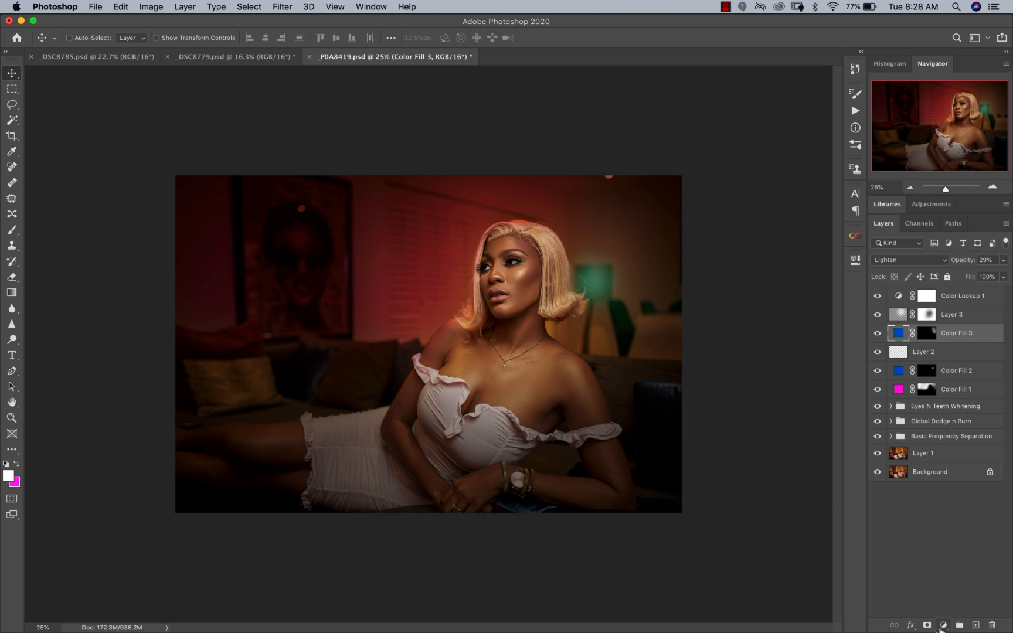
left_click(956, 296)
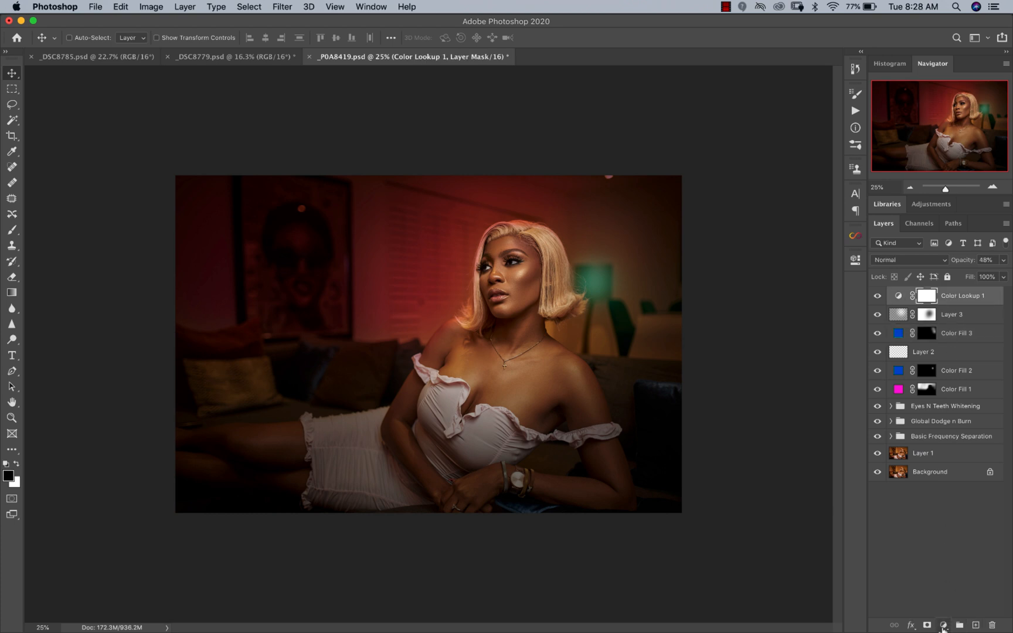
left_click(943, 625)
left_click(936, 453)
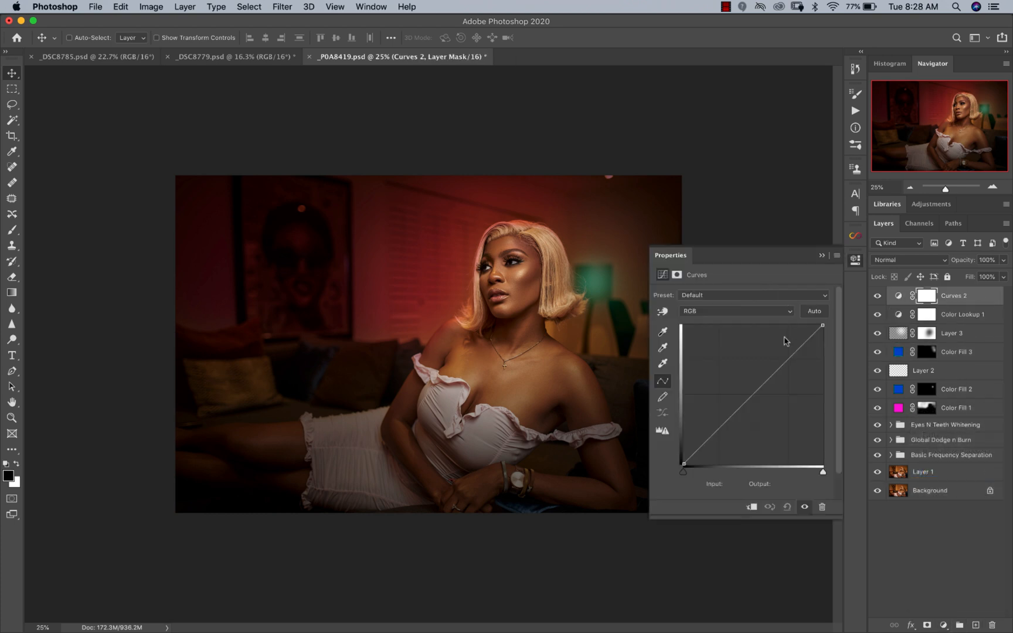
left_click_drag(790, 356, 789, 348)
left_click_drag(719, 423, 718, 425)
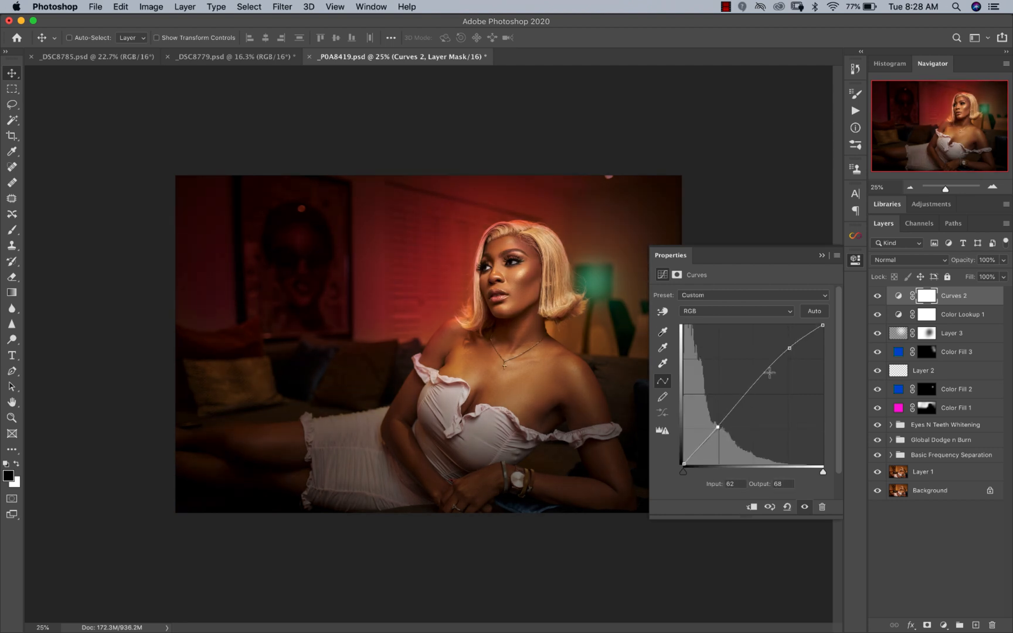
left_click_drag(789, 348, 786, 344)
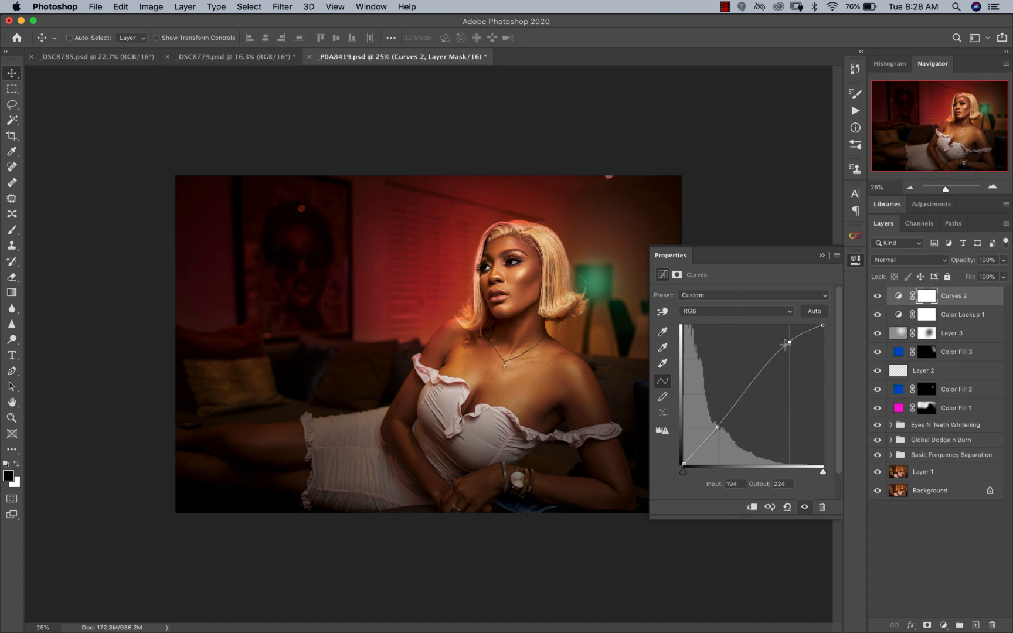
left_click_drag(717, 427, 713, 426)
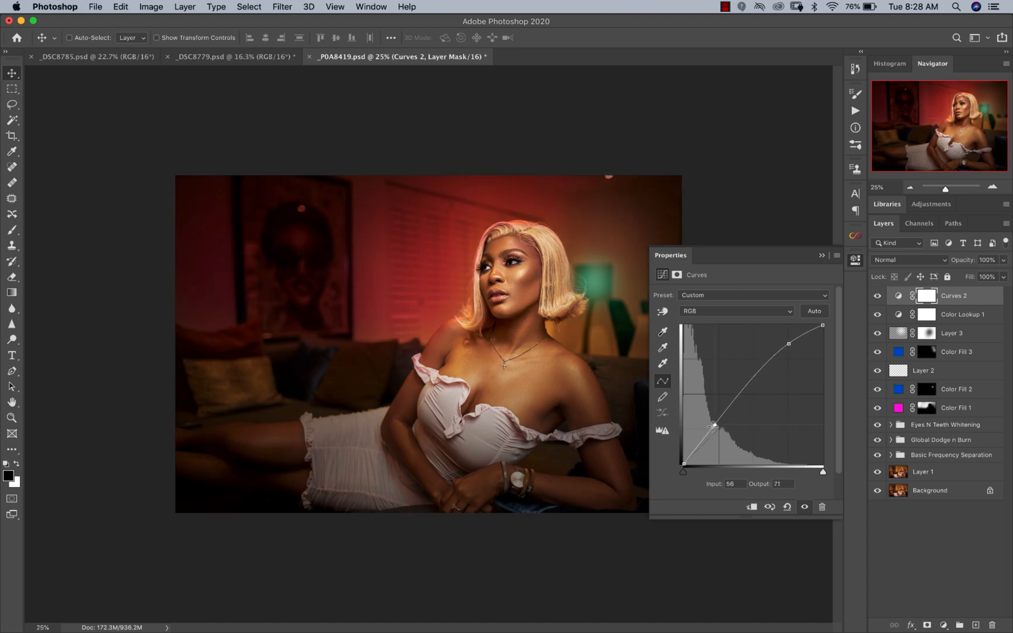
left_click(822, 256)
Step: Invert the Curves mask to black and paint white across the upper background with a 2200 px brush at 22% flow
key("super+i")
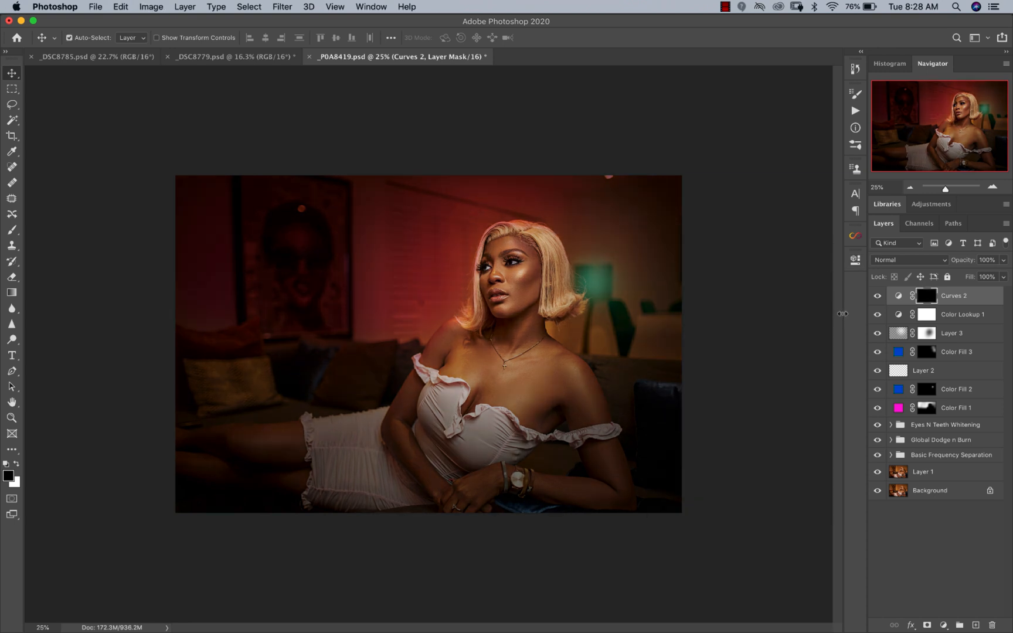
left_click(12, 229)
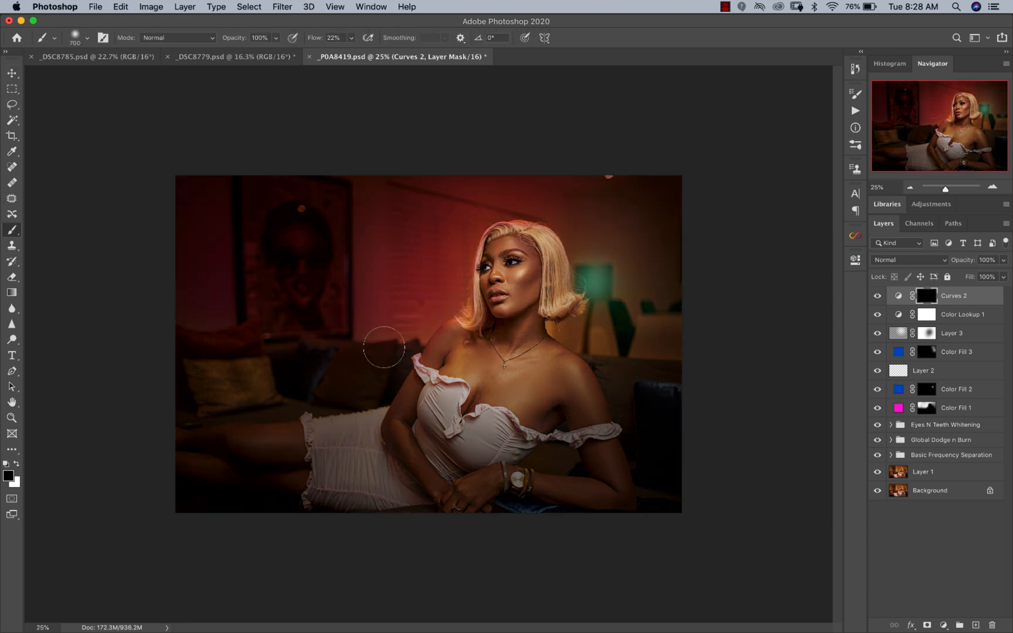
key("bracketright")
key("bracketright")
key("bracketright")
key("bracketright")
key("bracketright")
key("bracketright")
key("bracketright")
key("bracketright")
key("bracketright")
key("bracketright")
key("bracketright")
key("bracketright")
key("bracketright")
key("x")
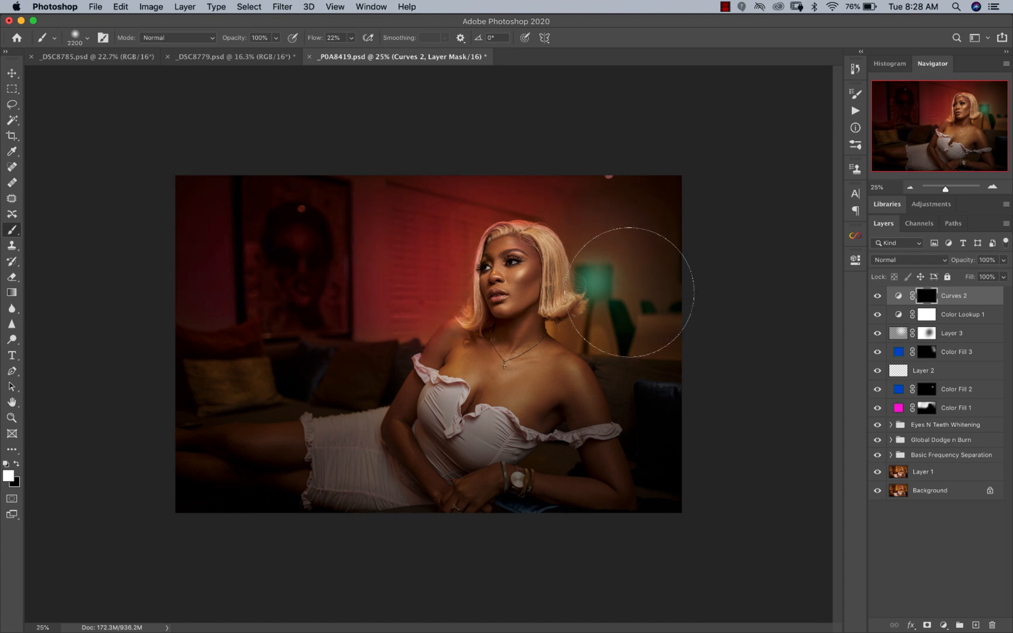
mouse_move(322, 204)
left_mouse_down()
mouse_move(339, 261)
mouse_move(448, 289)
left_mouse_up()
key("z")
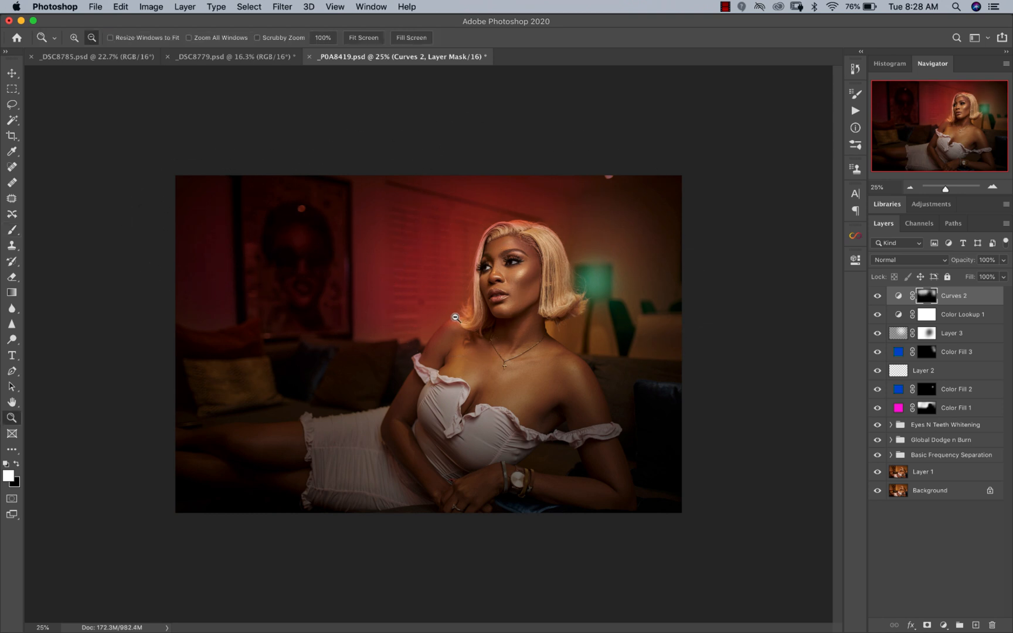
left_click(454, 320)
left_click(453, 321, "alt")
key("b")
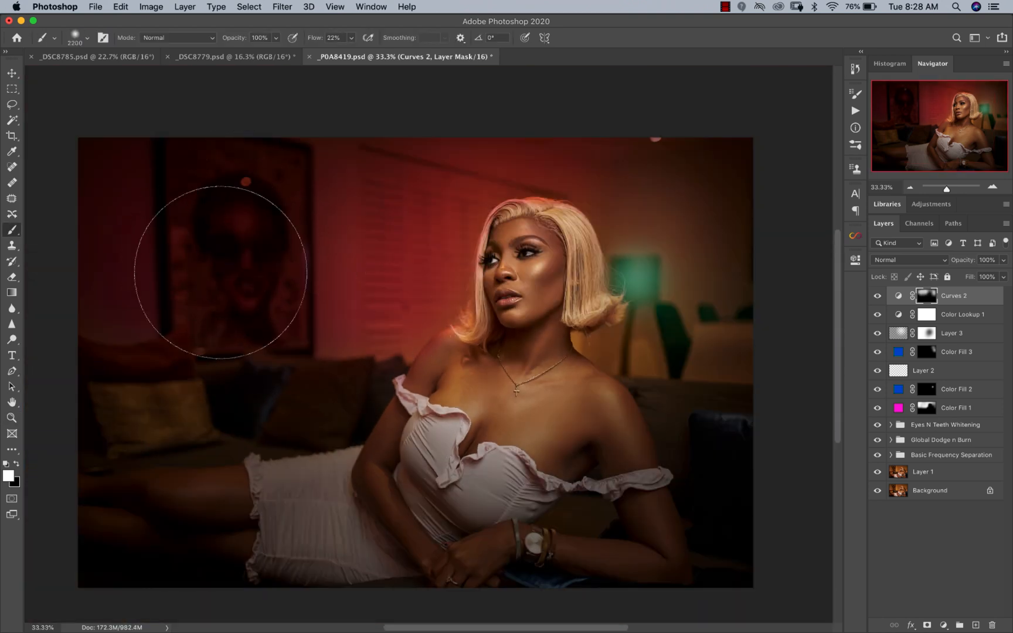
Step: Add a second Curves adjustment layer on top and raise its midtones from input 125 to output 187
left_click(943, 625)
left_click(937, 454)
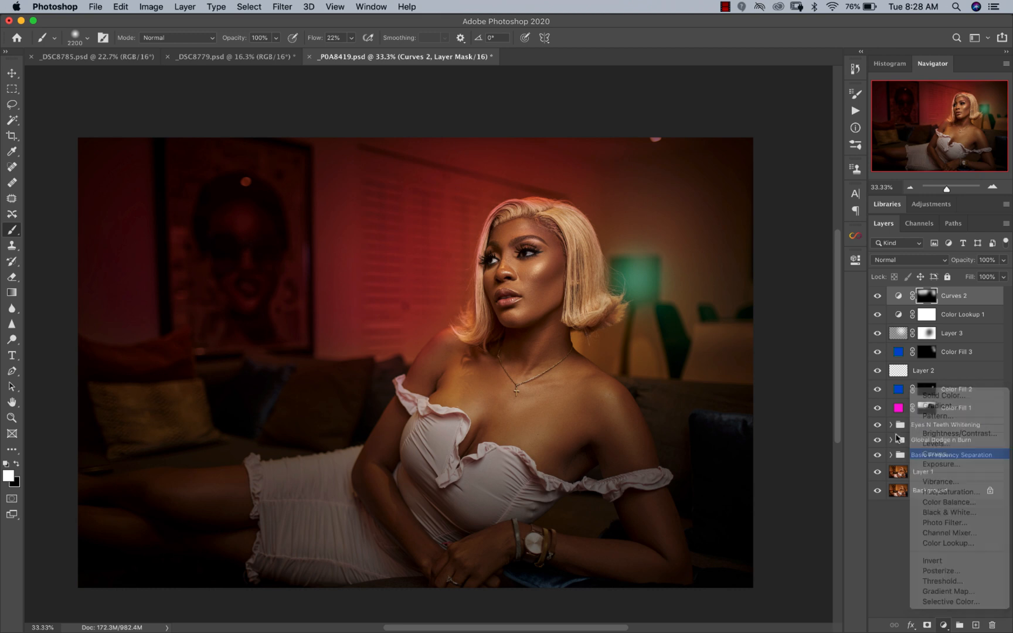
left_click_drag(752, 391, 752, 361)
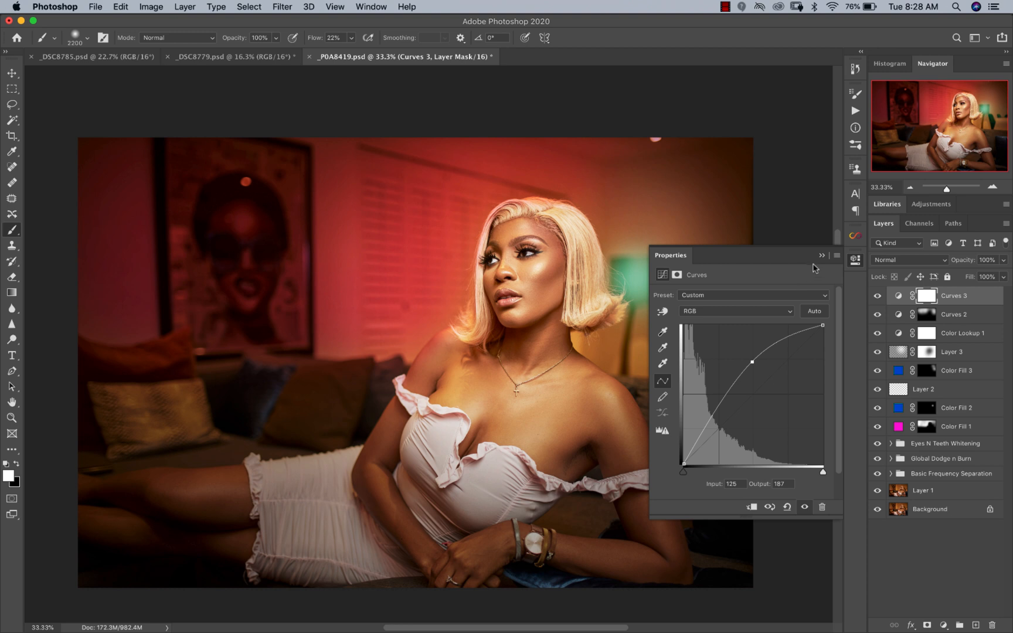
left_click(821, 255)
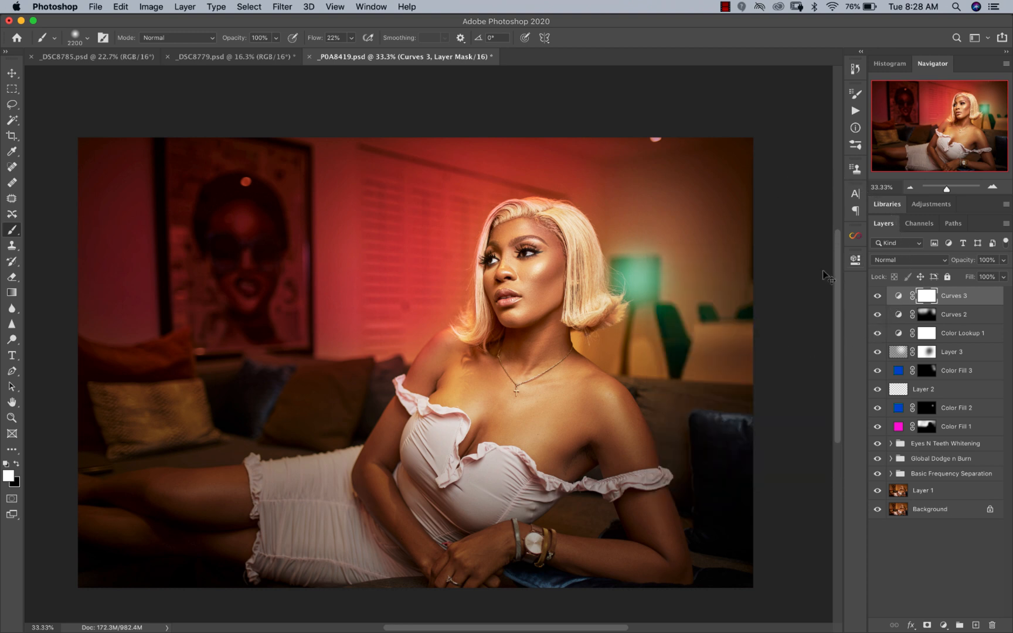
Step: Invert the topmost Curves mask to black and paint white with a smaller brush at 22% flow over the framed wall portrait
key("super+i")
key("bracketleft")
key("bracketleft")
key("bracketleft")
key("bracketleft")
key("bracketleft")
key("bracketleft")
key("bracketleft")
mouse_move(237, 215)
left_mouse_down()
mouse_move(226, 267)
mouse_move(232, 222)
mouse_move(248, 271)
mouse_move(226, 181)
mouse_move(217, 226)
mouse_move(237, 226)
mouse_move(283, 292)
left_mouse_up()
key("bracketright")
key("bracketleft")
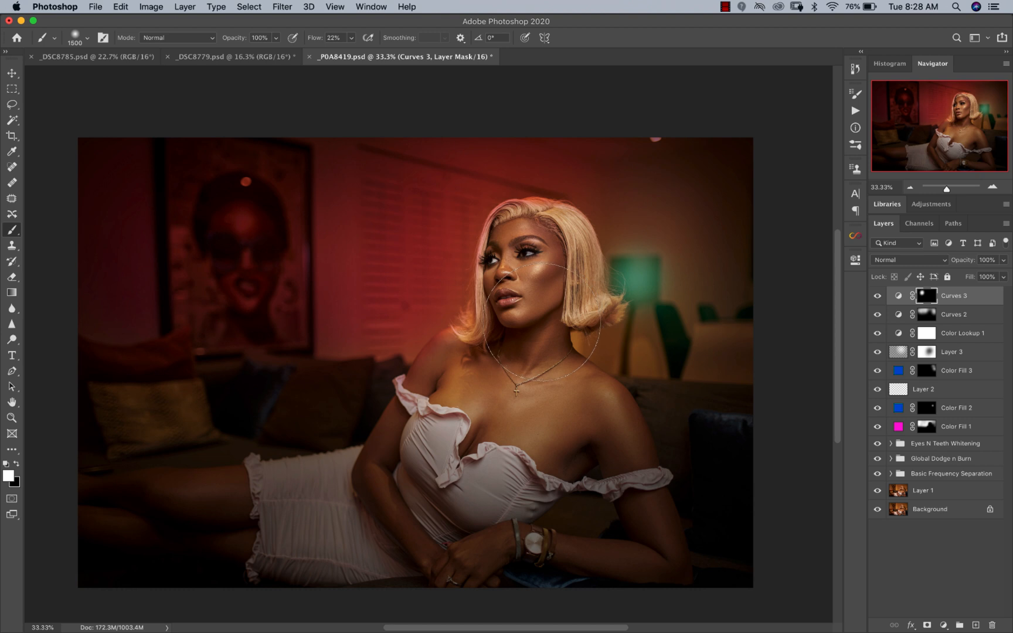
key("z")
left_click(542, 326, "alt")
left_click(545, 326, "alt")
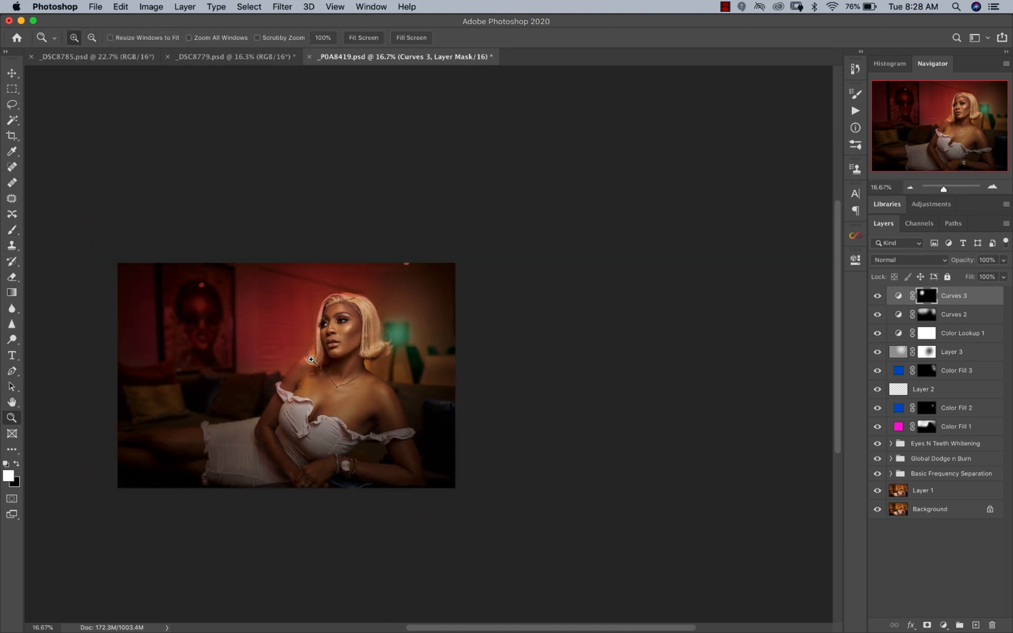
left_click(313, 357)
key("b")
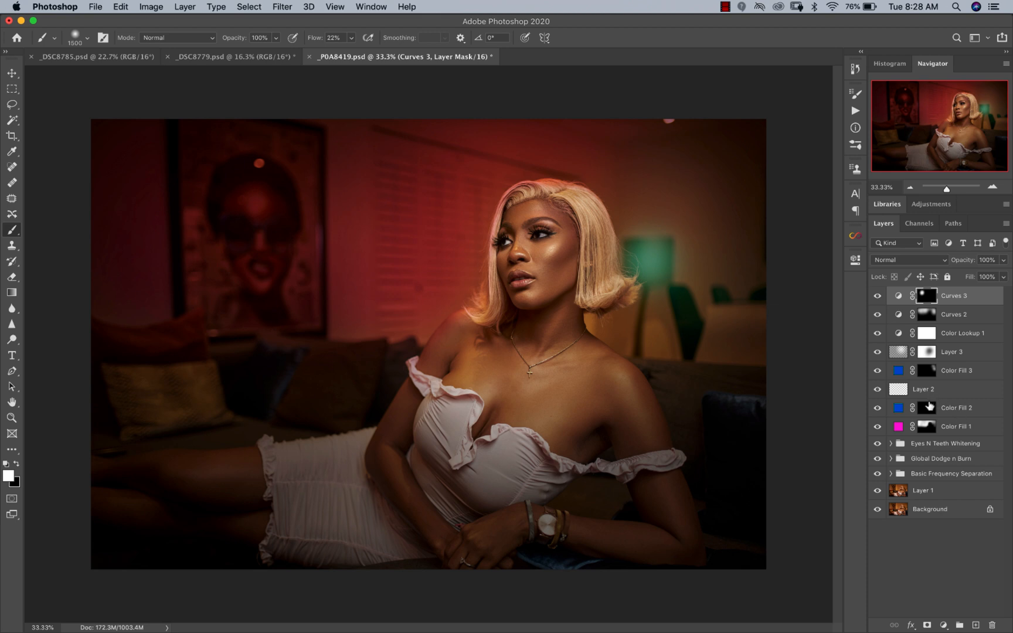
key("v")
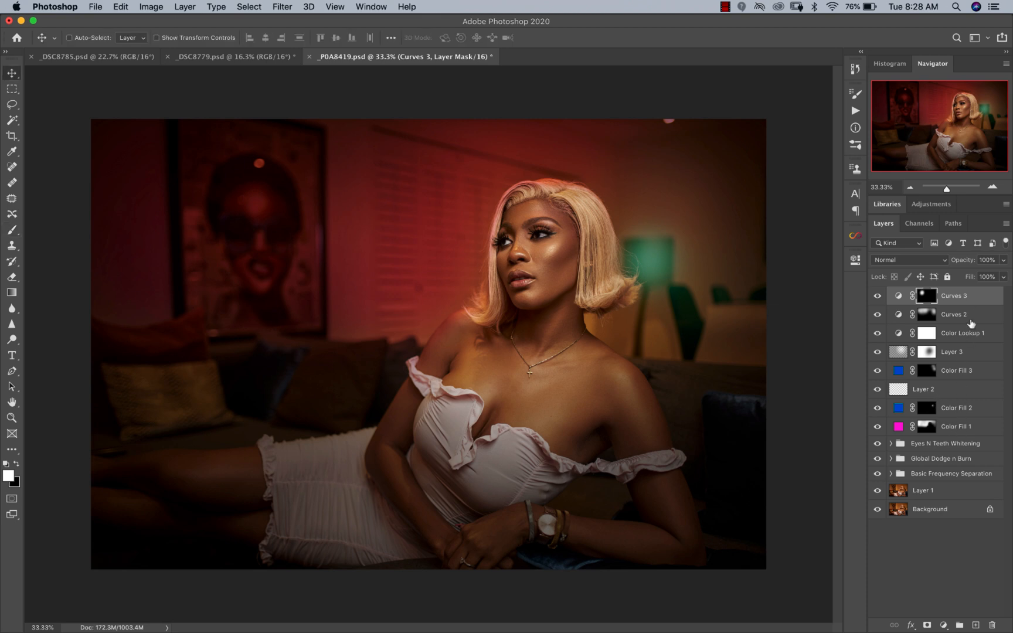
Step: Group all layers from the magenta fill up to the topmost Curves adjustment and rename the group Mood
left_click(962, 299)
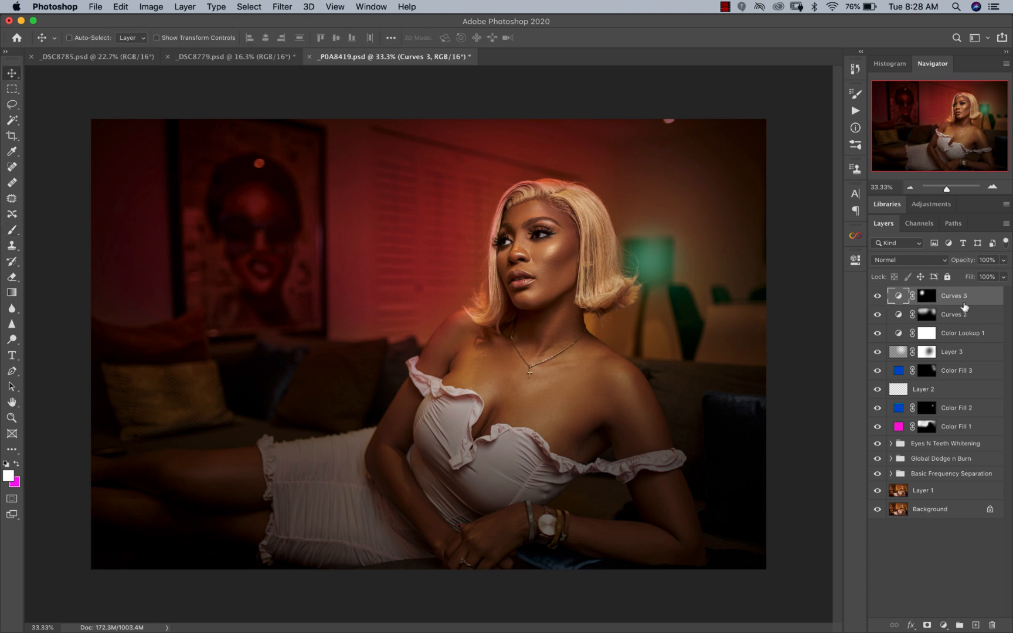
left_click(952, 432, "shift")
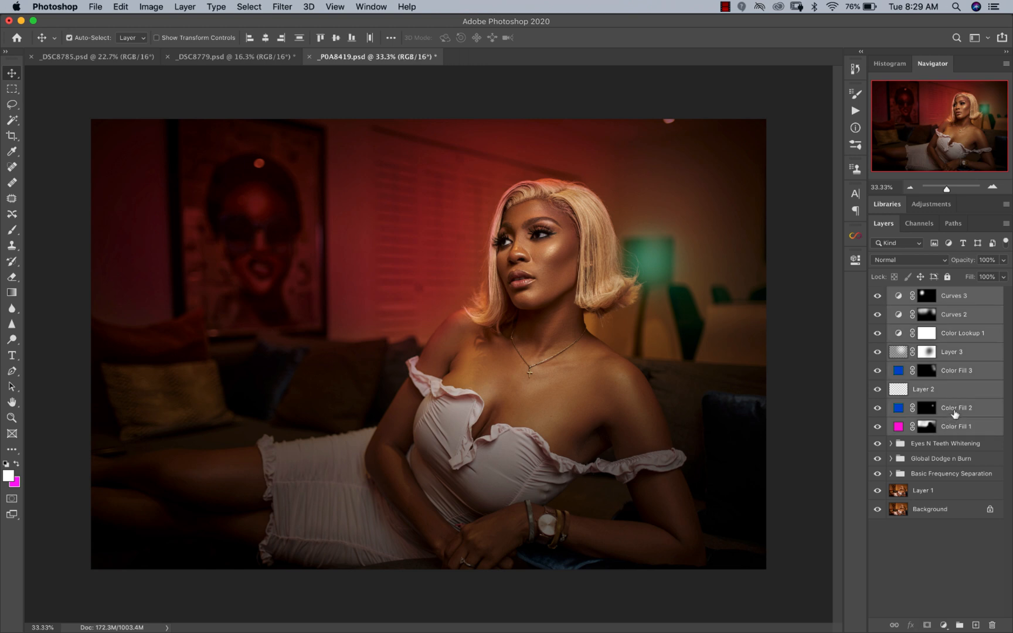
key("super+g")
double_click(924, 295)
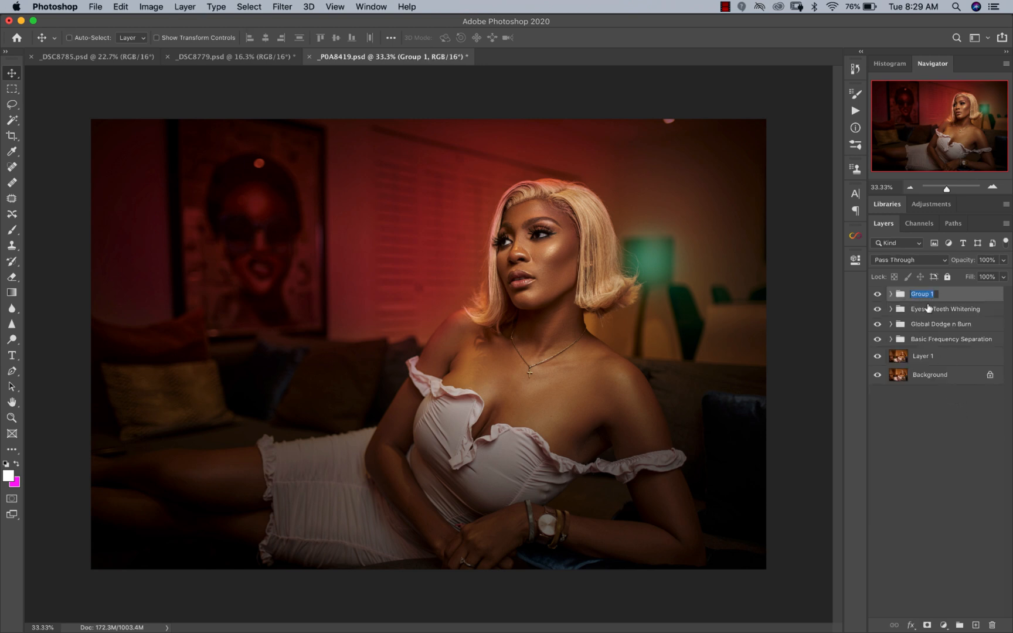
type("M")
key("Return")
Step: Examine the whole image and compare it with the Mood group hidden and shown
key("z")
left_click(481, 328, "alt")
left_click(425, 330, "alt")
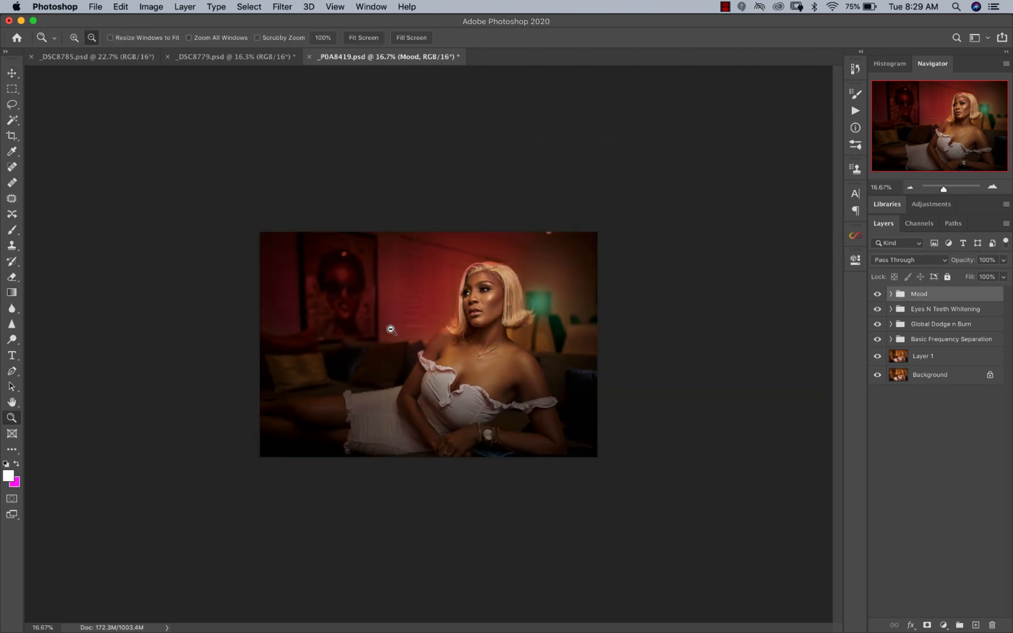
left_click(375, 335)
left_click(383, 334)
key("v")
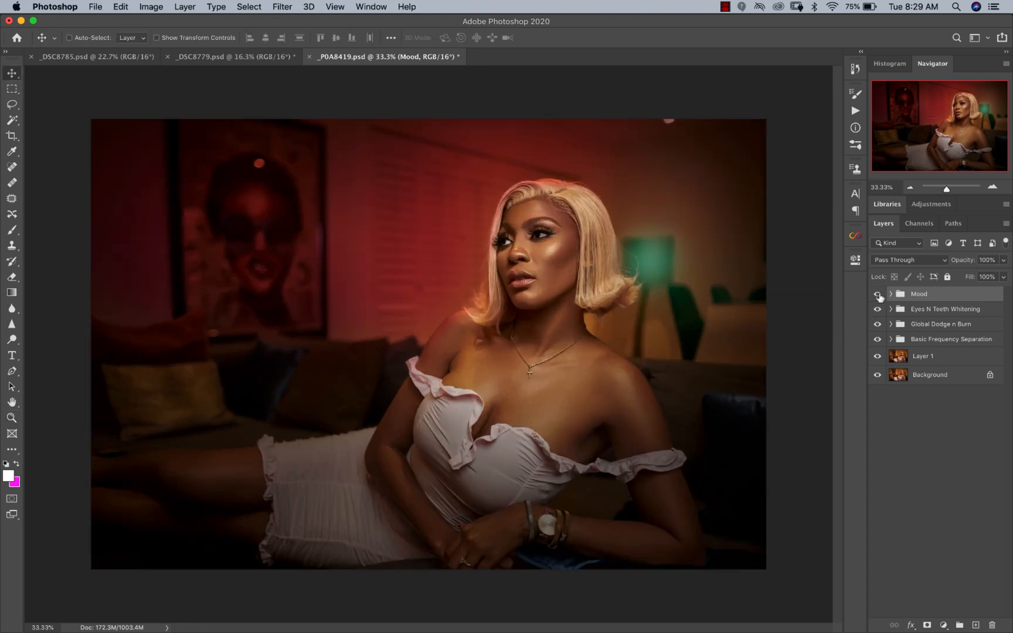
left_click(877, 296)
left_click(878, 298)
left_click(878, 296)
left_click(877, 296)
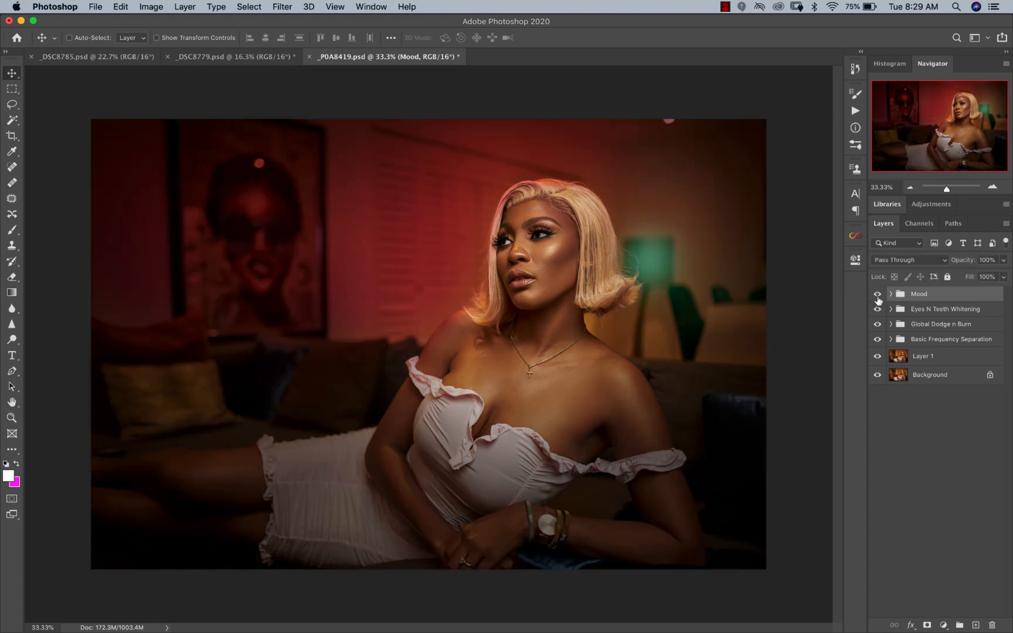